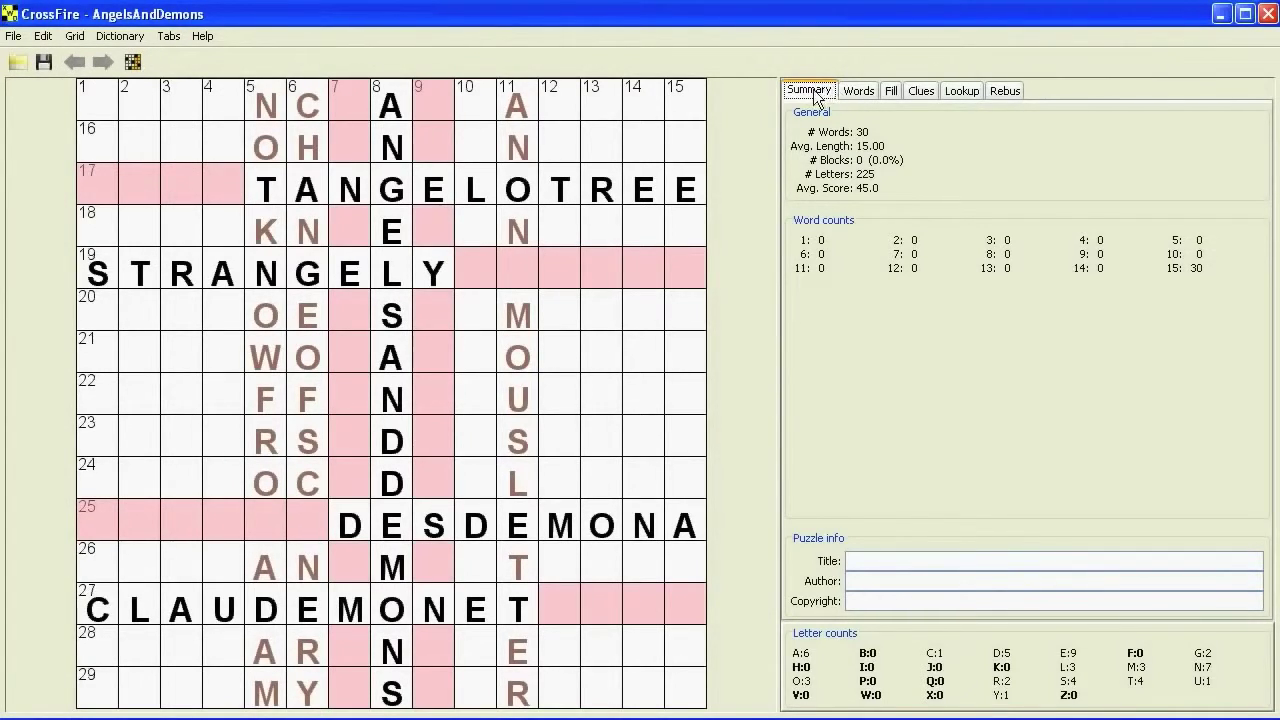
# - Show the grid's word list, with ANGELSANDDEMONS listed at score 45 and length 15
pyautogui.click(857, 97)
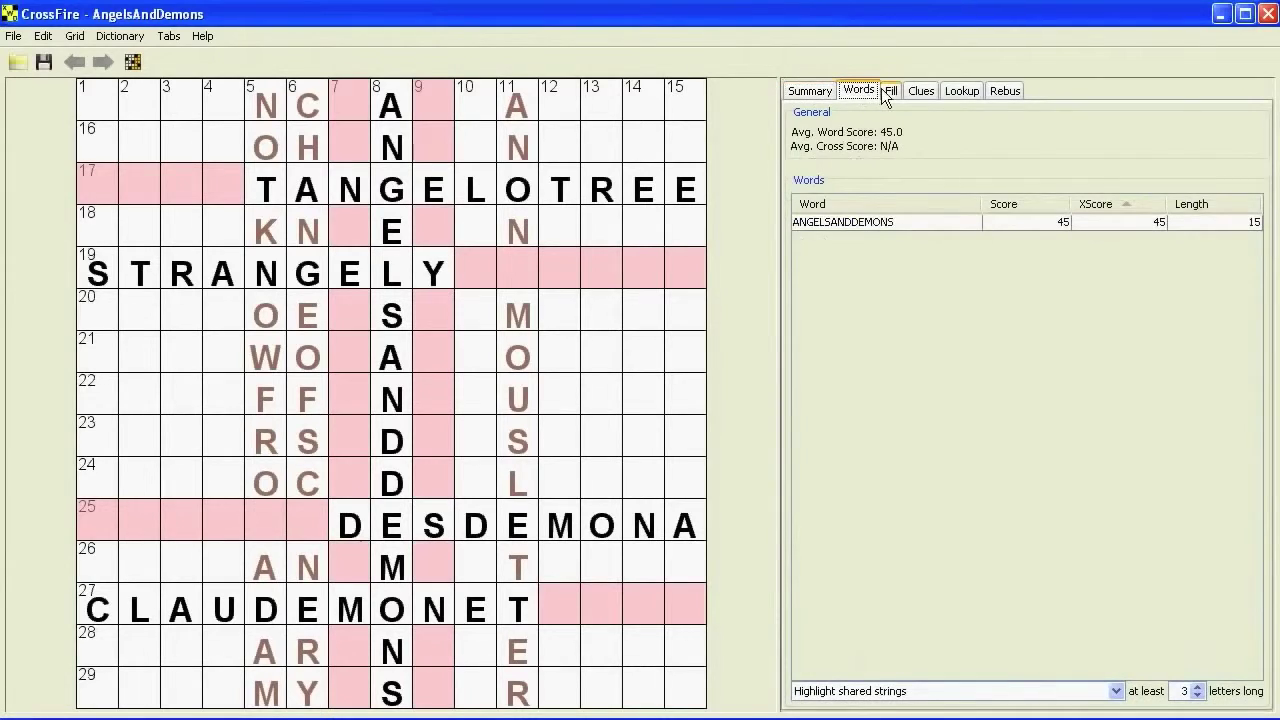
pyautogui.click(887, 94)
pyautogui.click(922, 97)
pyautogui.click(959, 95)
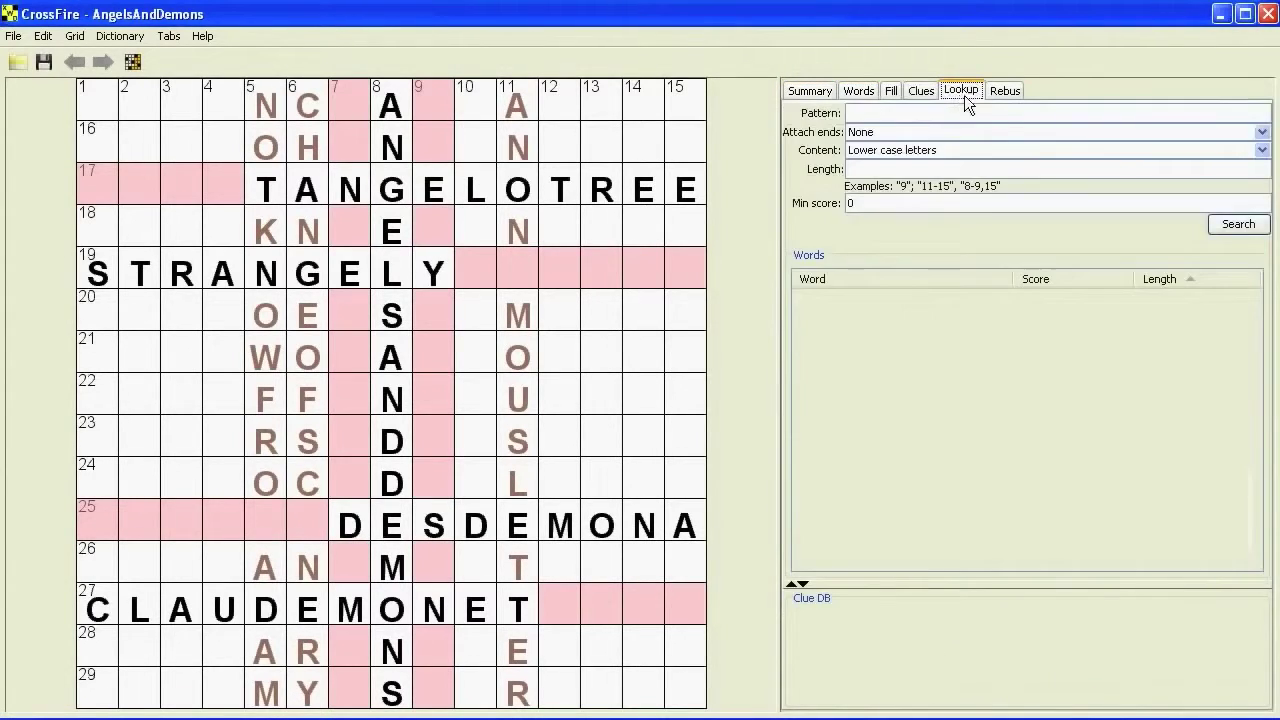
pyautogui.click(1006, 93)
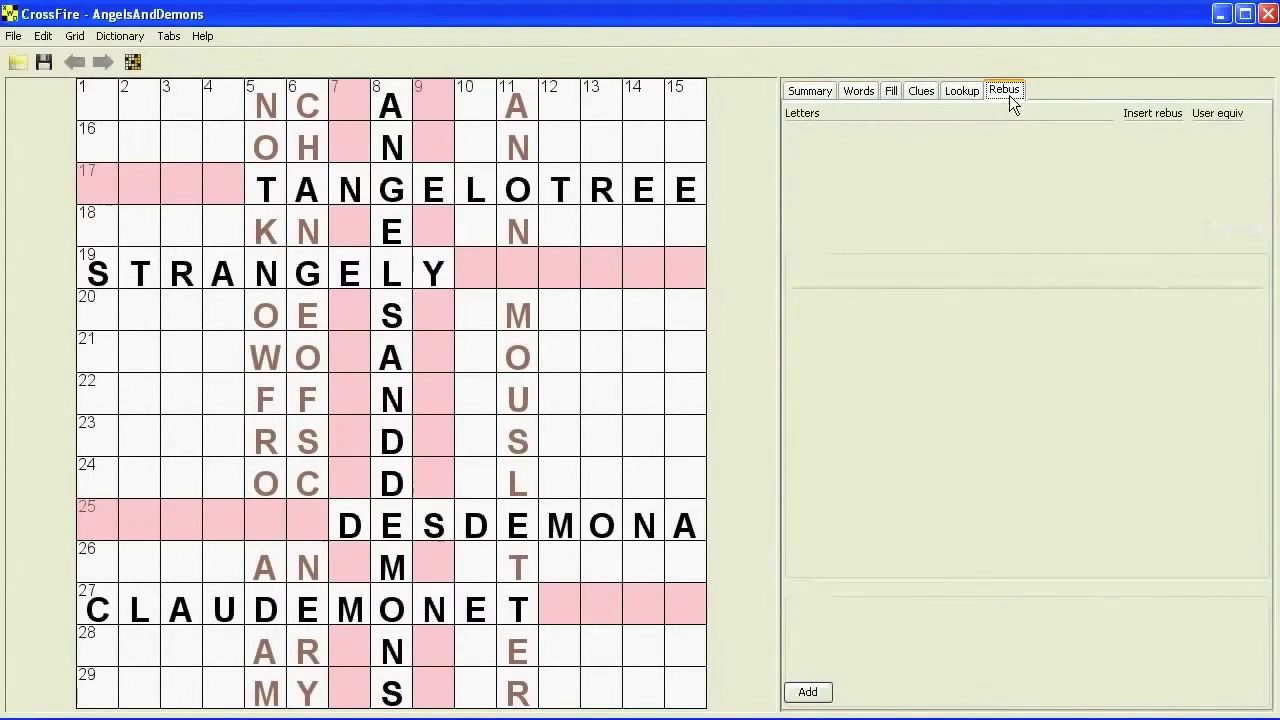
pyautogui.click(823, 92)
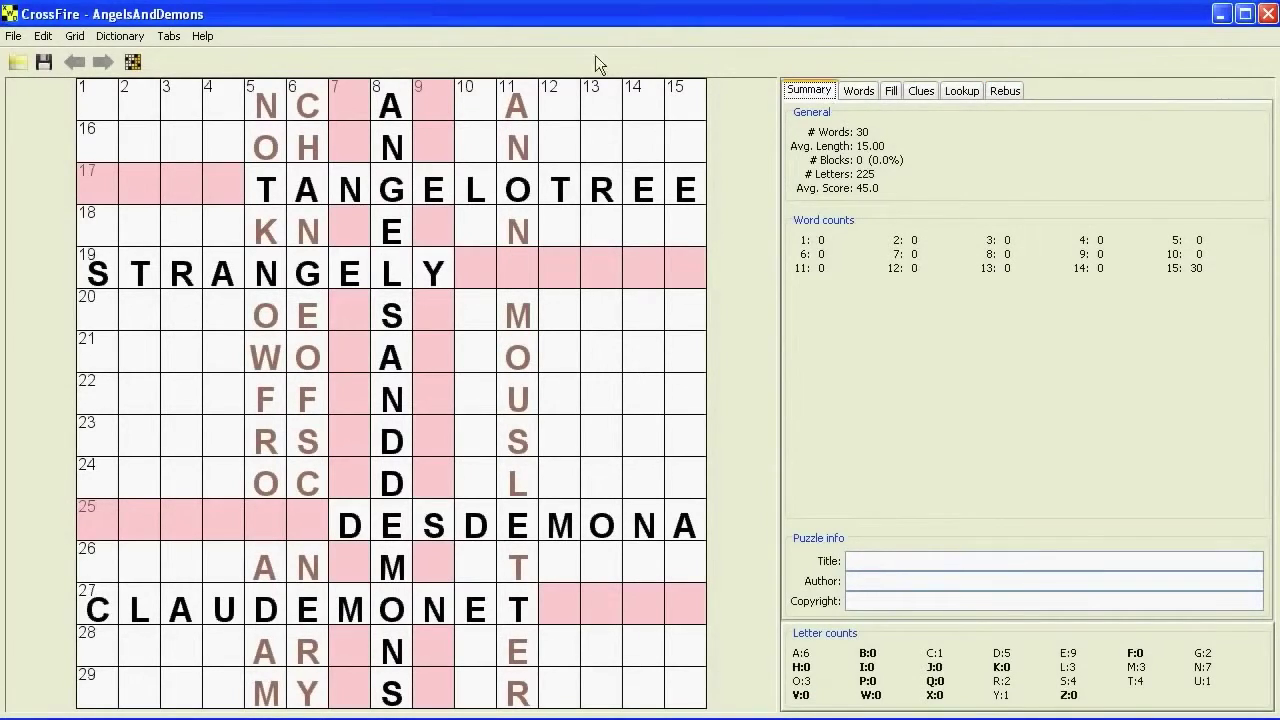
# - Place black squares before TANGELOTREE, after STRANGELY, and at the top of column 4
pyautogui.click(224, 179)
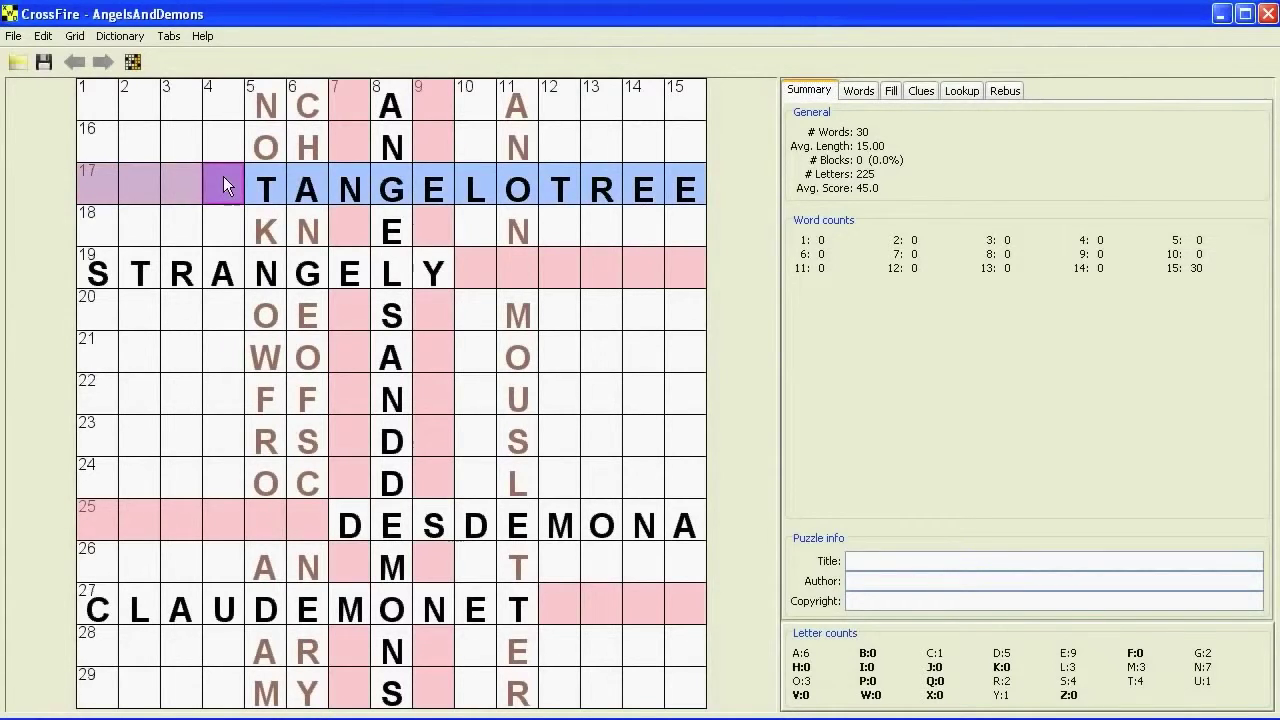
pyautogui.press('.')
pyautogui.click(480, 258)
pyautogui.press('.')
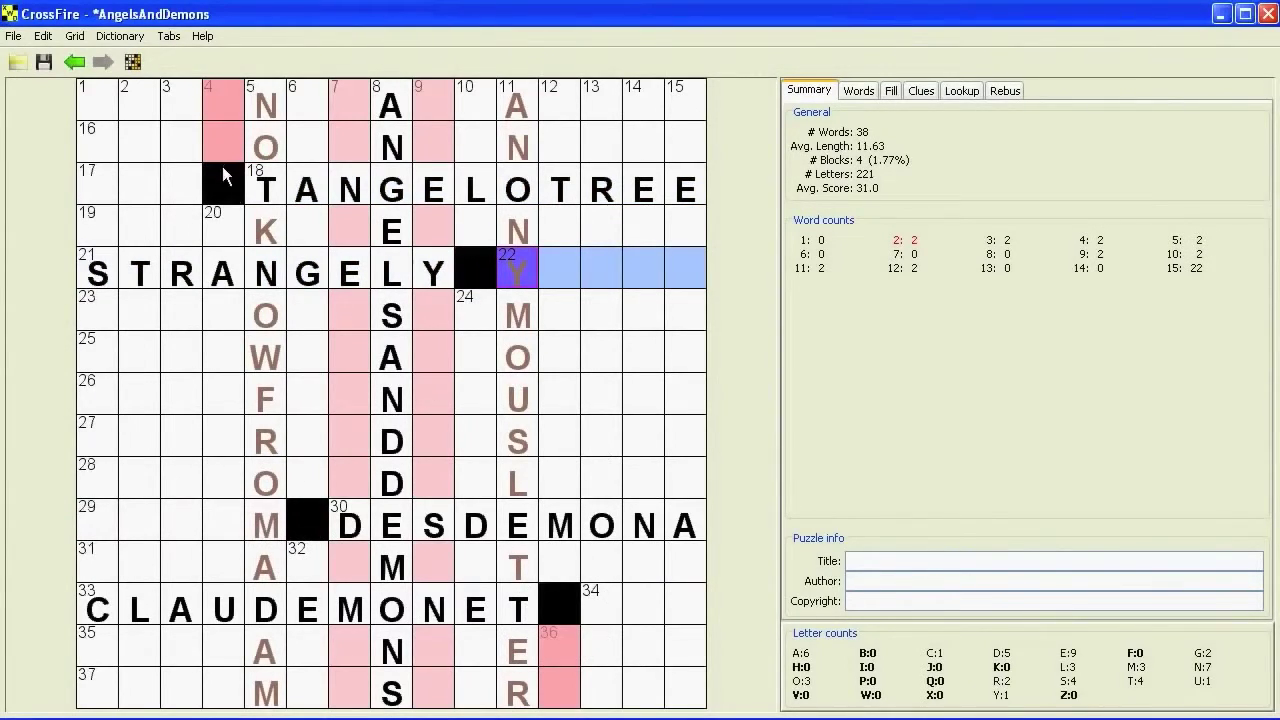
pyautogui.click(222, 101)
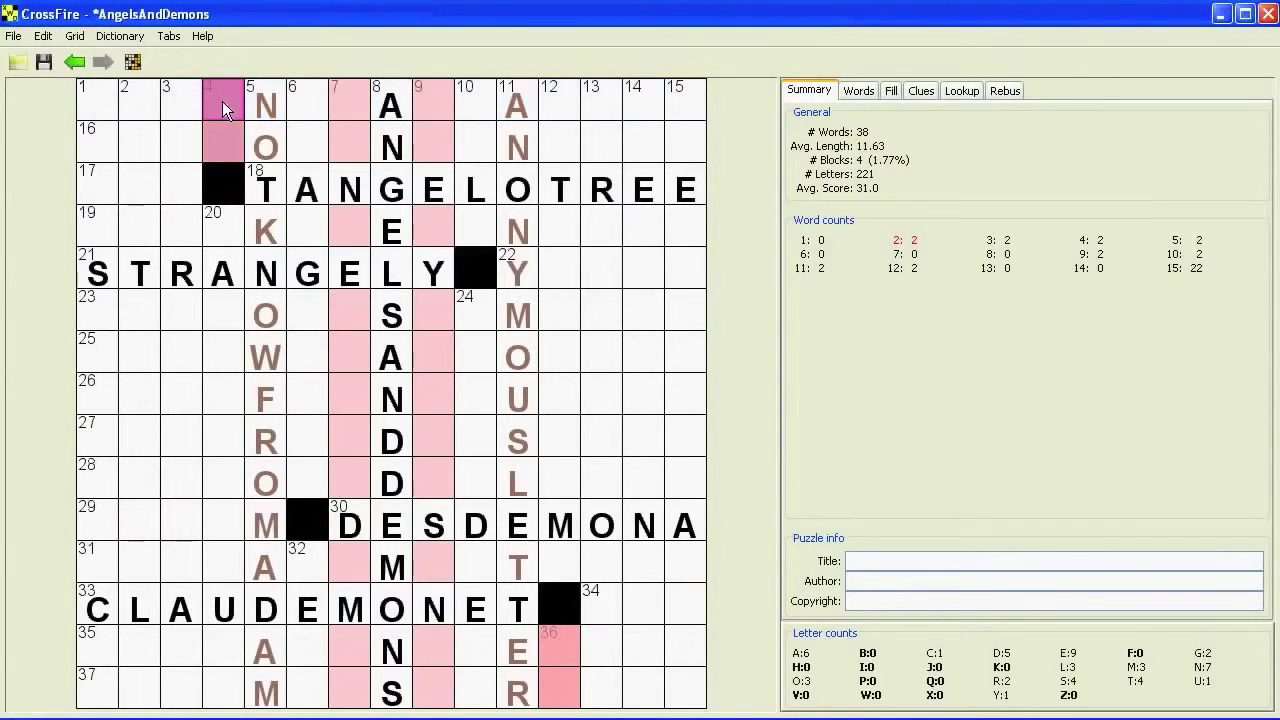
pyautogui.press('.')
pyautogui.press('.')
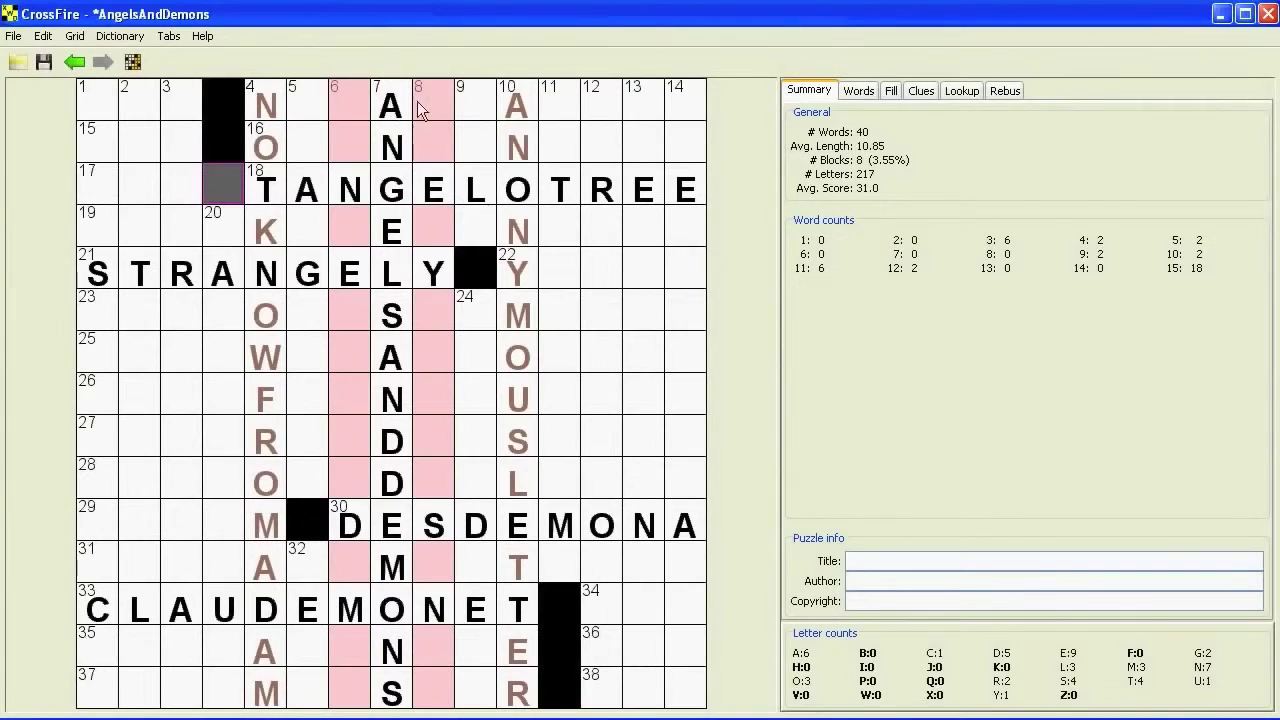
# - Block the top two cells of column 10 and the first three cells of two lower rows
pyautogui.click(513, 104)
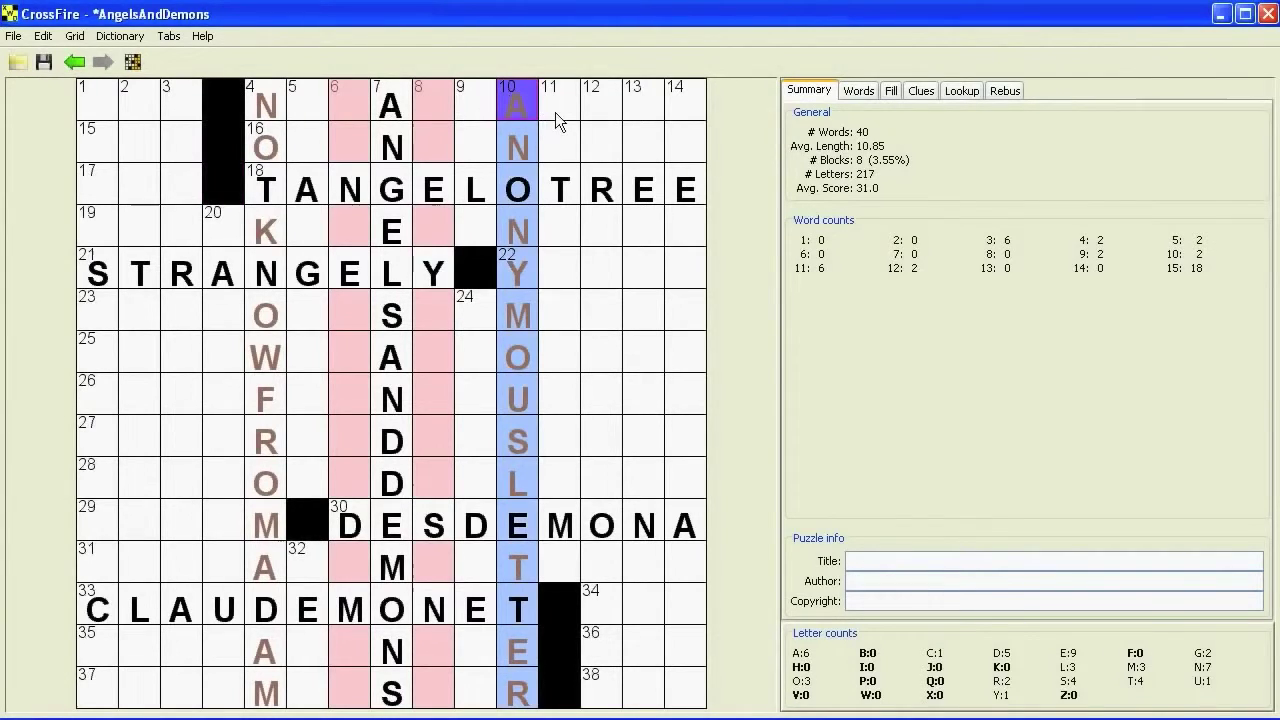
pyautogui.click(467, 106)
pyautogui.click(524, 101)
pyautogui.press('.')
pyautogui.press('.')
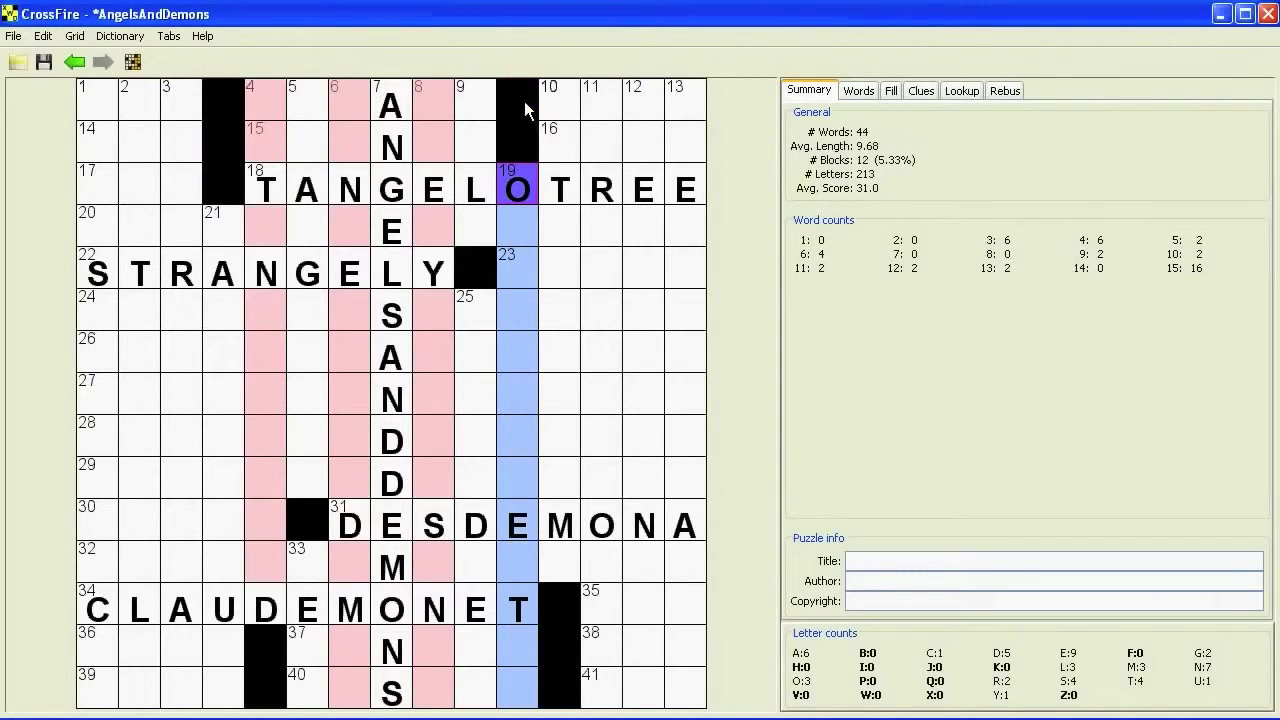
pyautogui.click(108, 312)
pyautogui.click(108, 312)
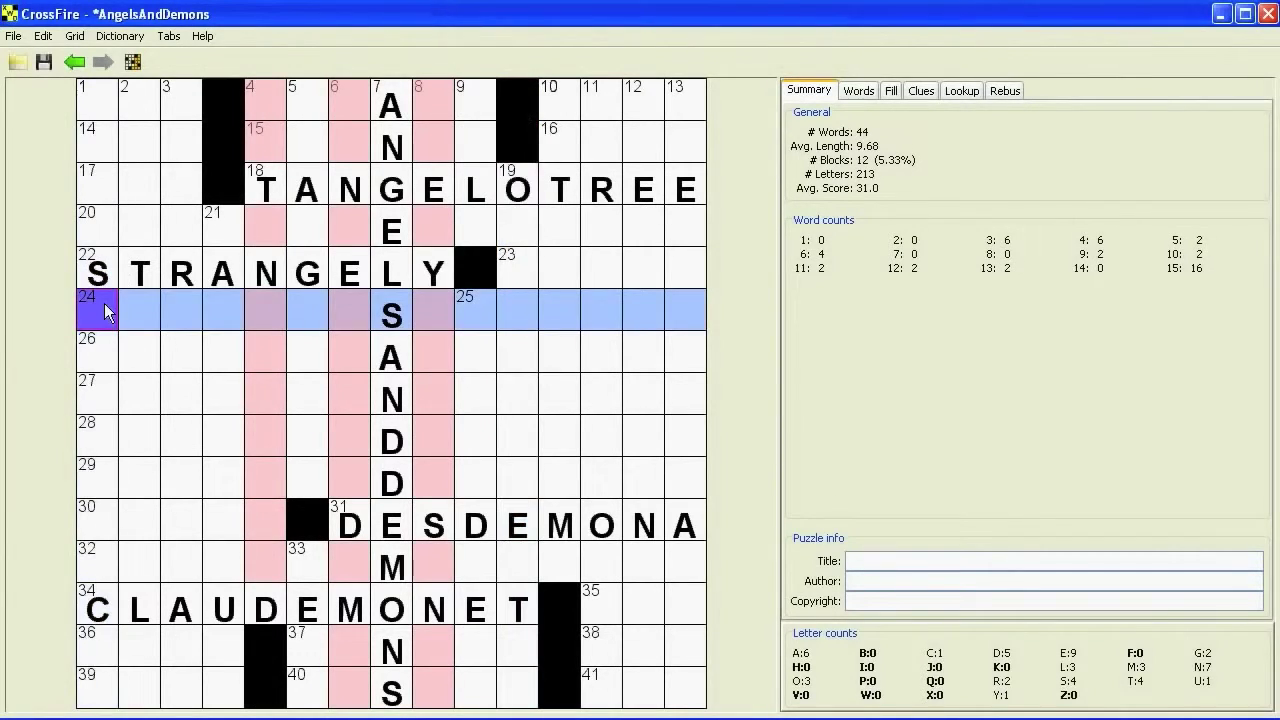
pyautogui.press('.')
pyautogui.press('.')
pyautogui.press('.')
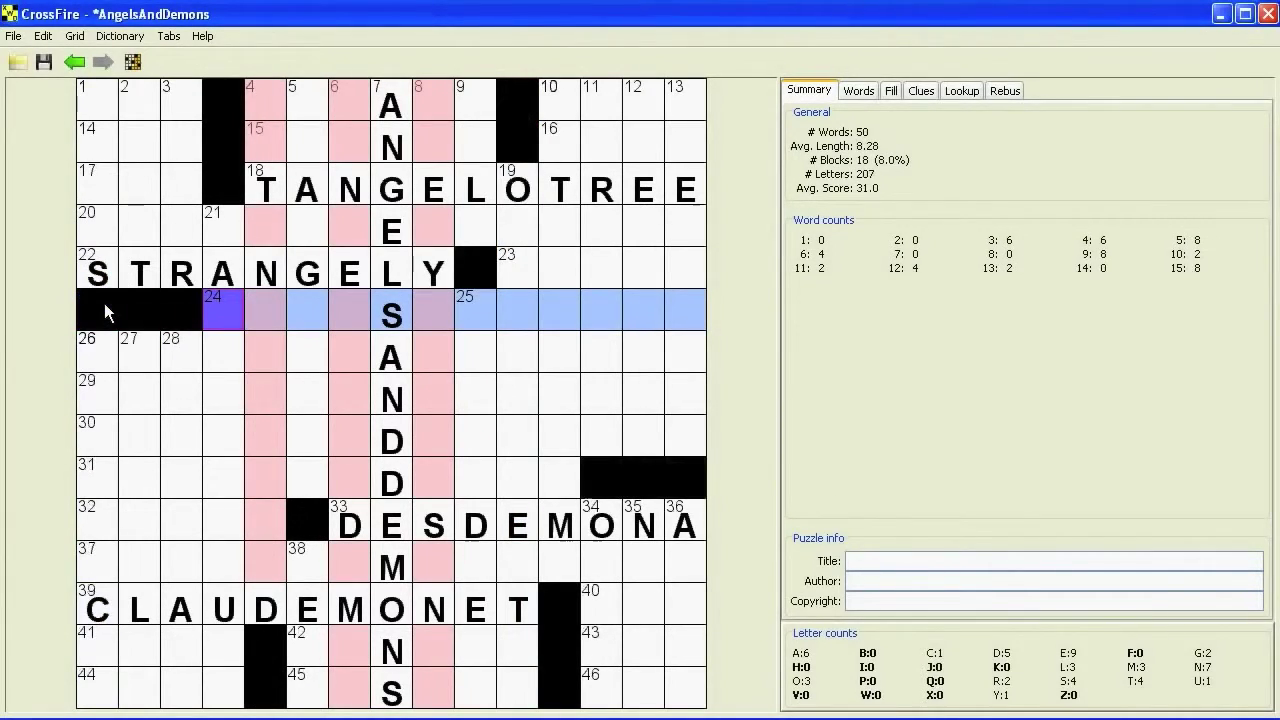
pyautogui.click(103, 556)
pyautogui.press('.')
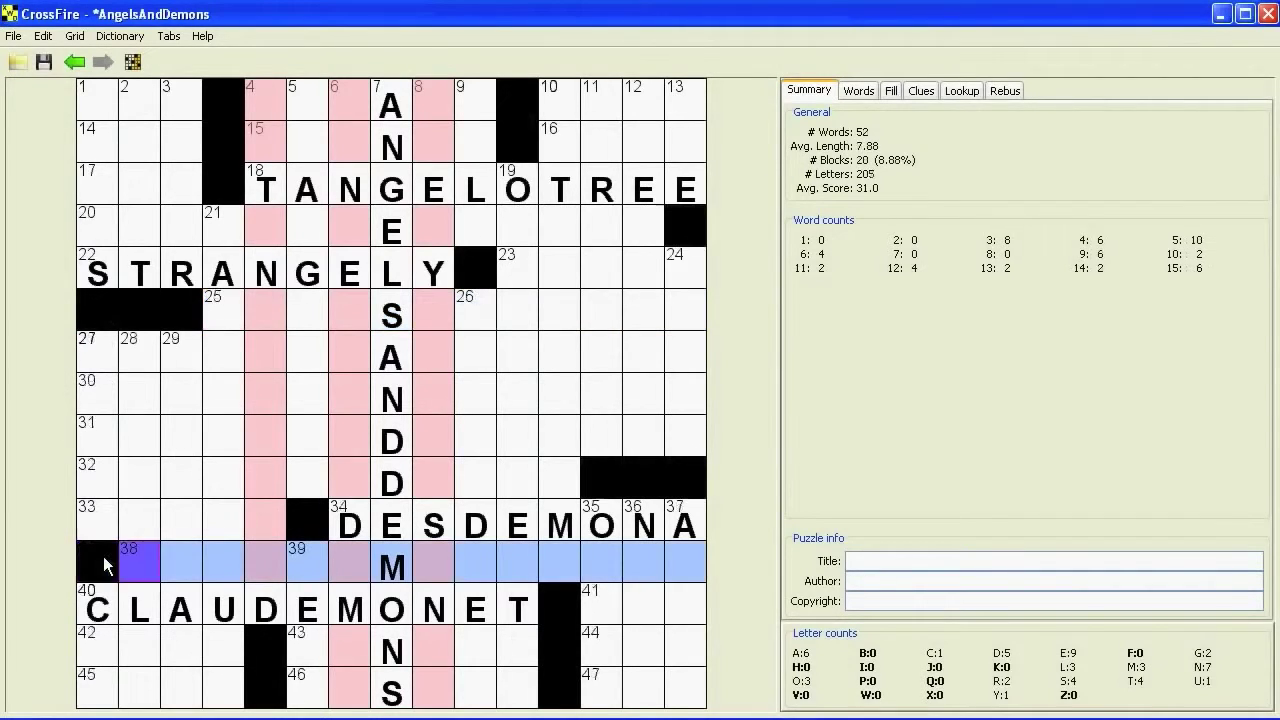
pyautogui.press('.')
pyautogui.press('.')
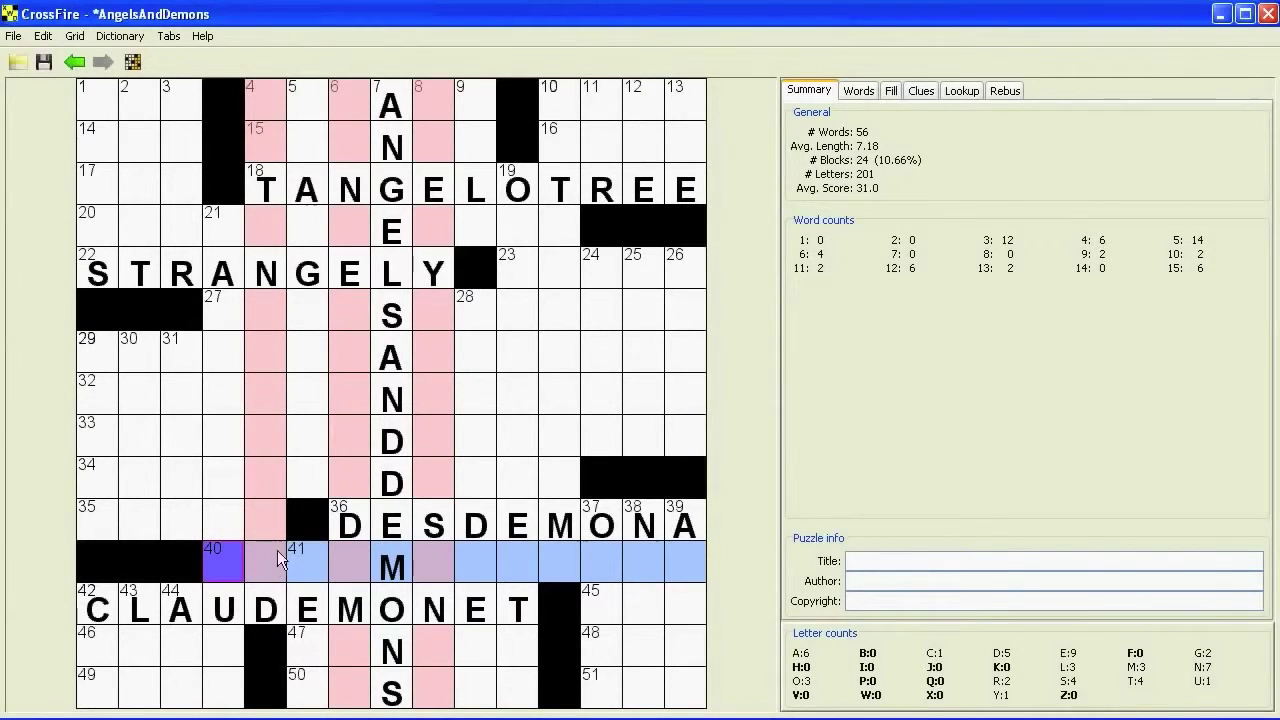
# - Block the cell before 22-Across, the column 8 cell beside ANGELSANDDEMONS, and a middle cell
pyautogui.click(426, 553)
pyautogui.press('.')
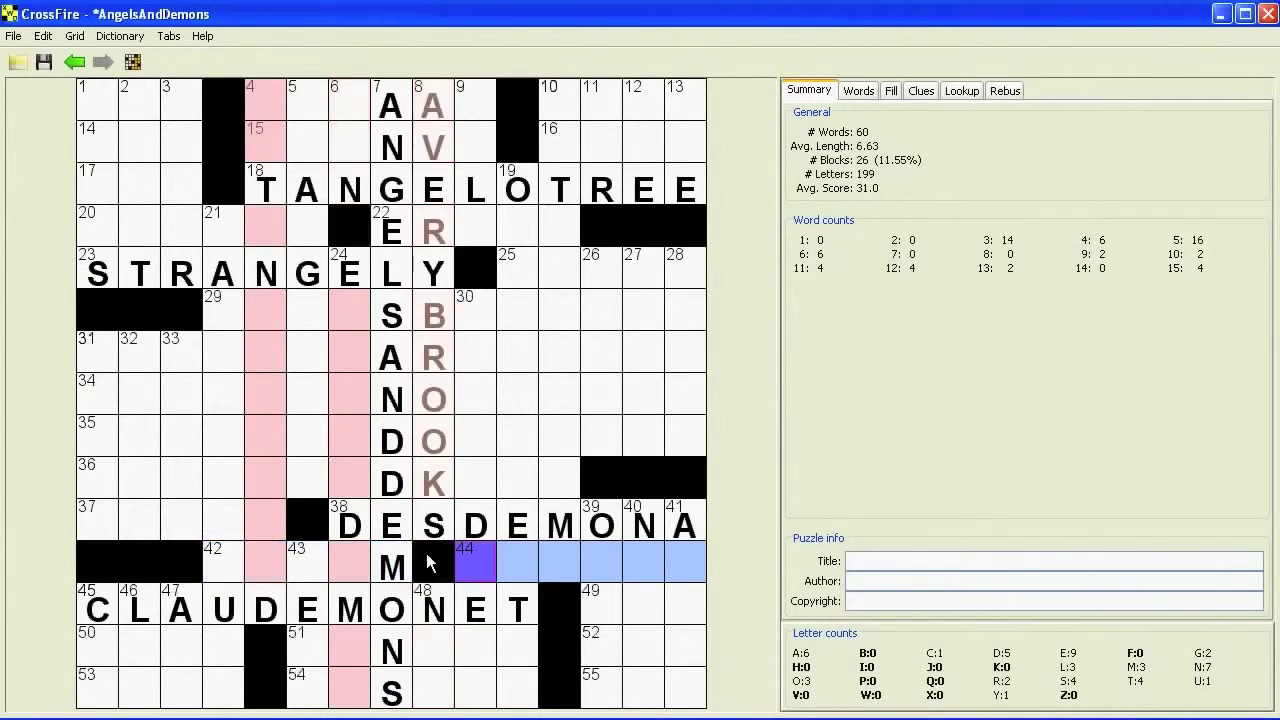
pyautogui.click(430, 316)
pyautogui.press('.')
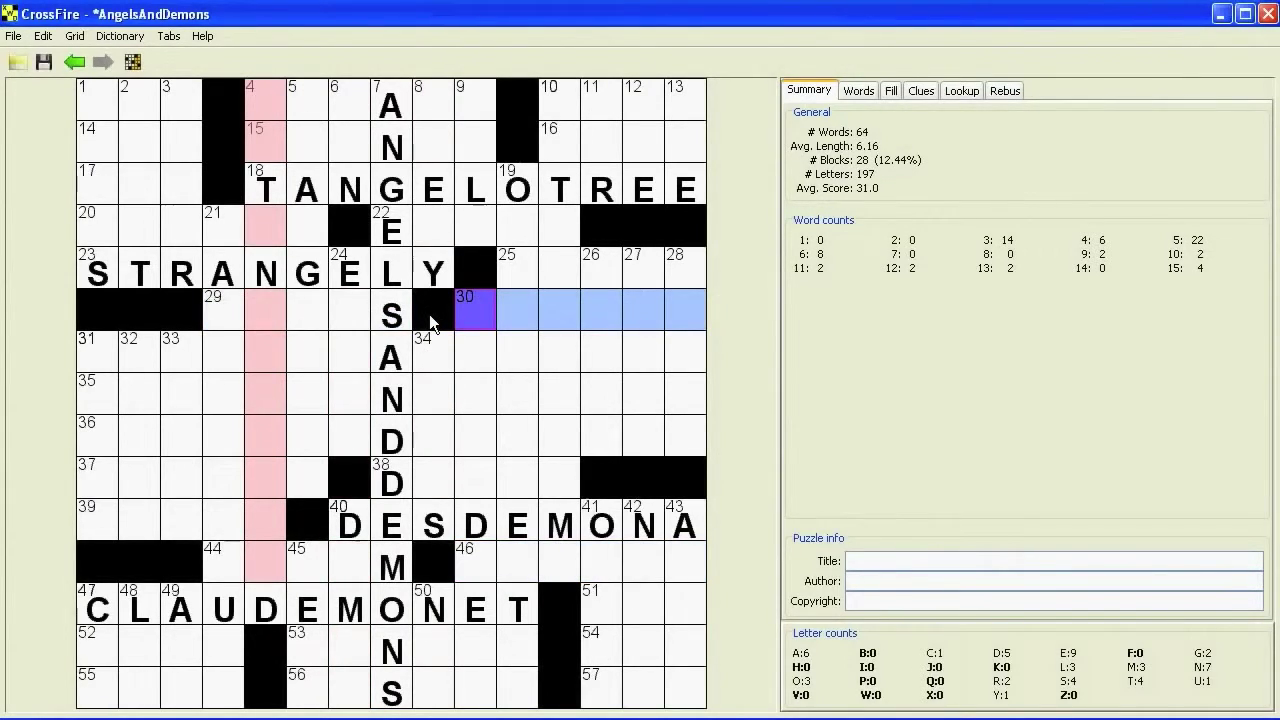
pyautogui.click(505, 396)
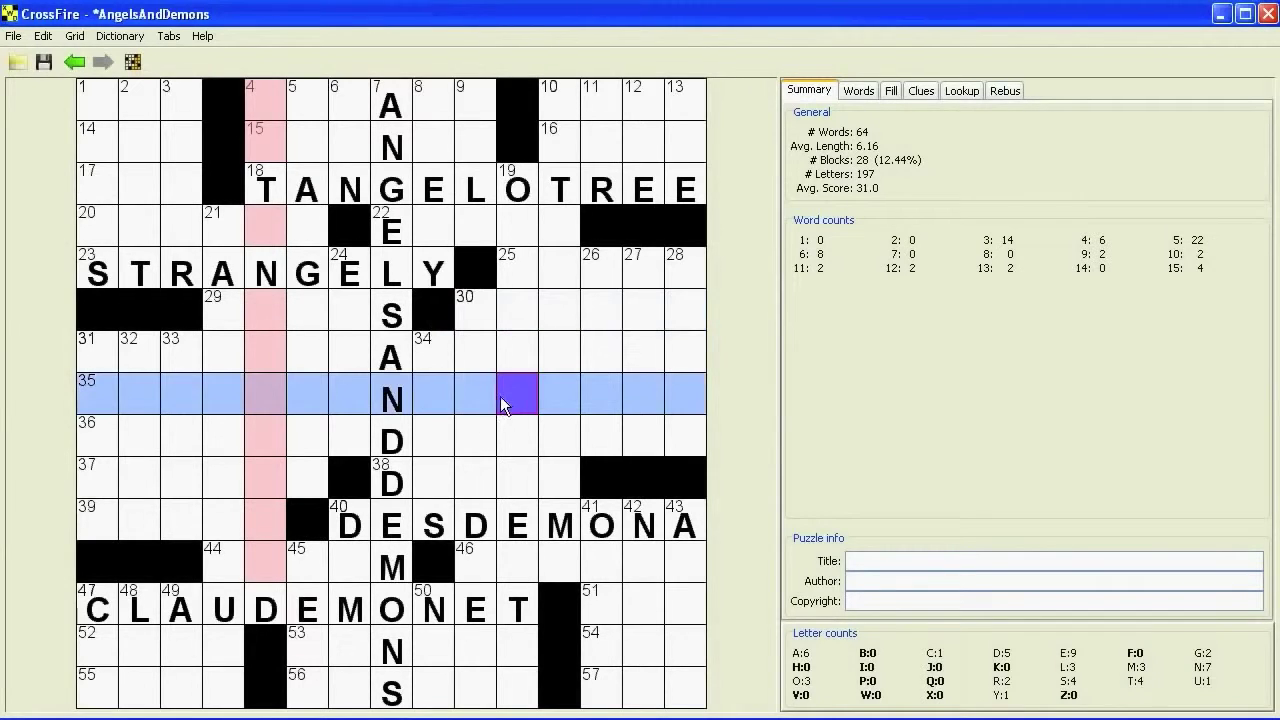
pyautogui.click(543, 352)
pyautogui.press('.')
# - Block two more middle cells, reaching 34 squares, and list fill candidates for 54-Across
pyautogui.click(513, 405)
pyautogui.press('.')
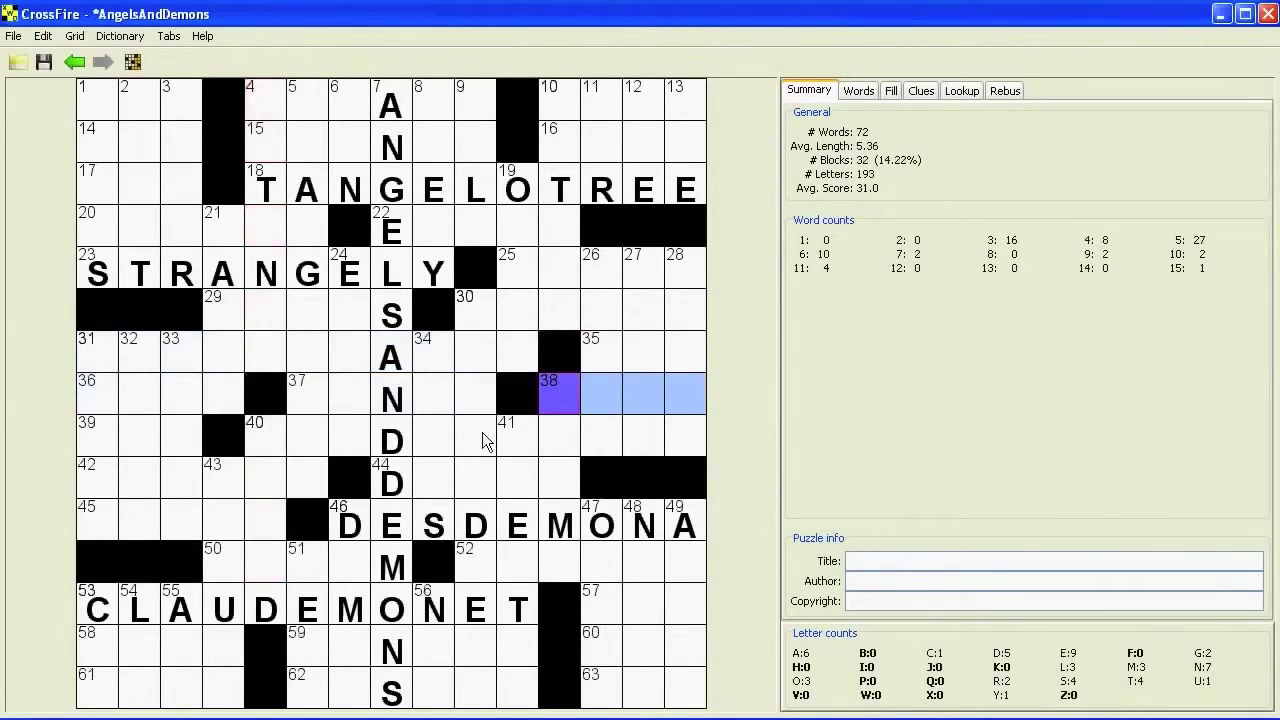
pyautogui.click(482, 440)
pyautogui.press('.')
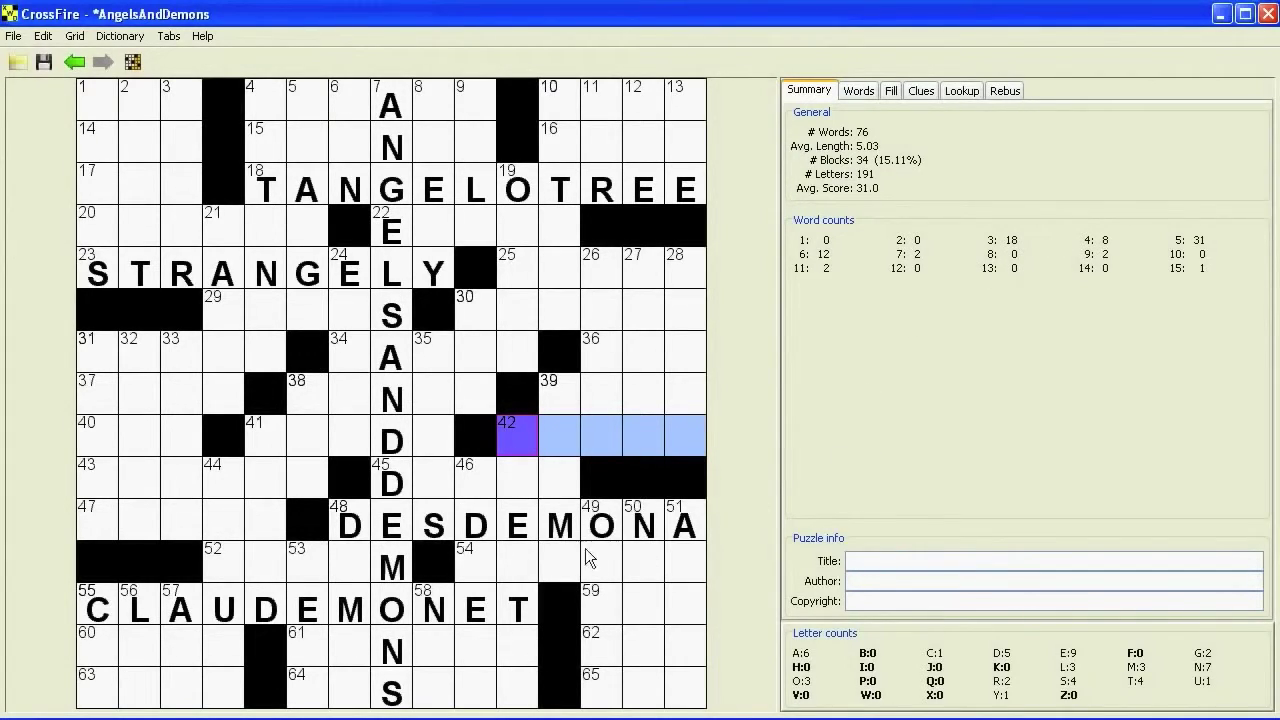
pyautogui.click(556, 549)
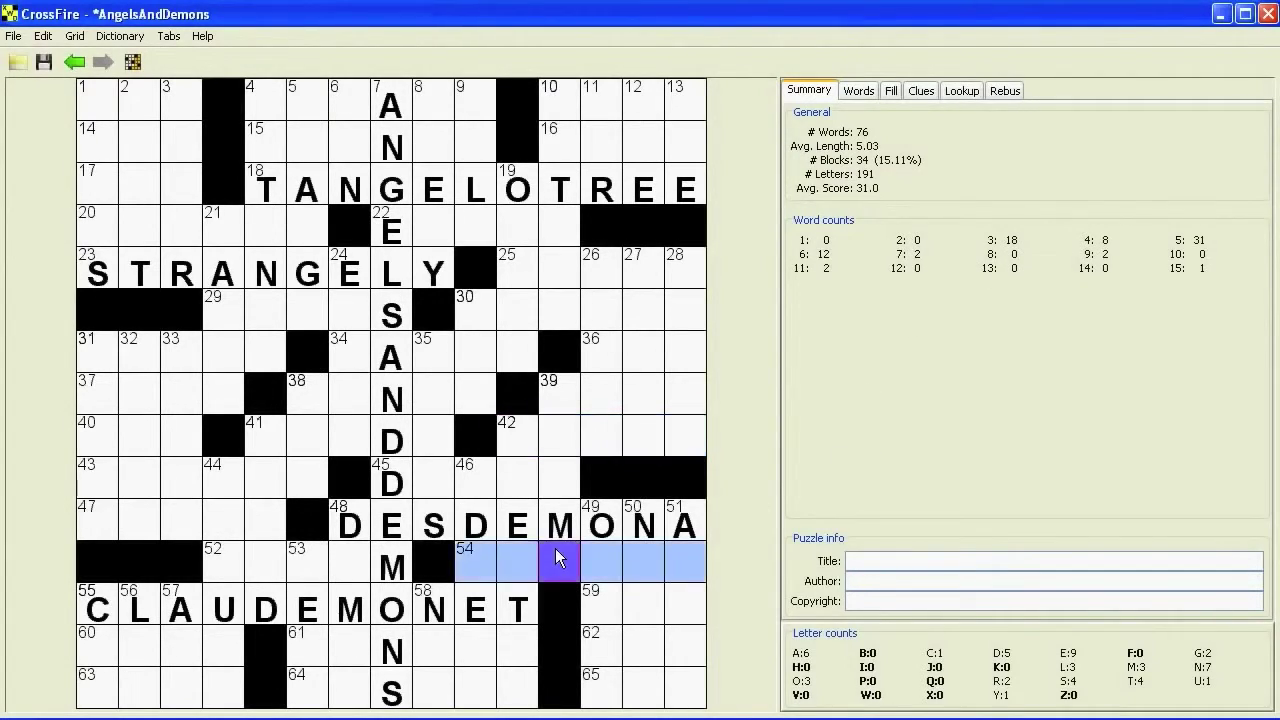
pyautogui.click(892, 94)
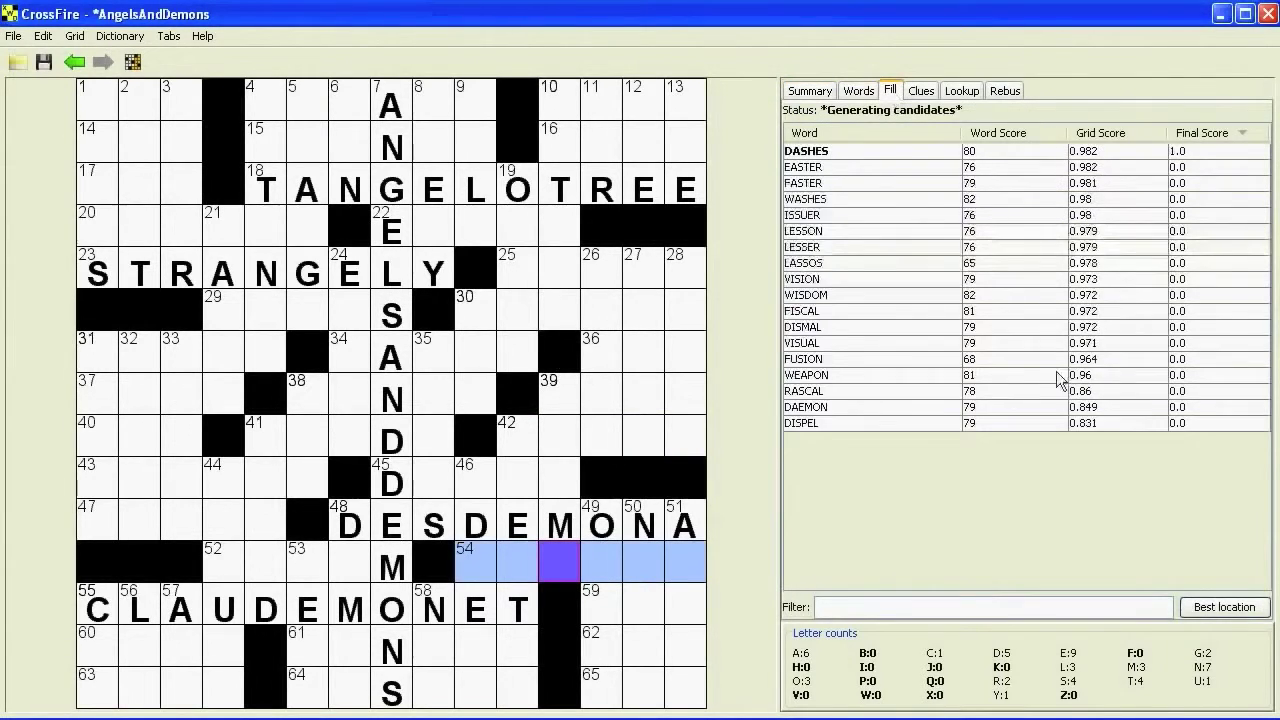
# - Autofill from the best location with DOMES, ASSESS, SENILE, NIE, MESA, HIMOM, SCHUSS and top suggestions
pyautogui.click(1199, 612)
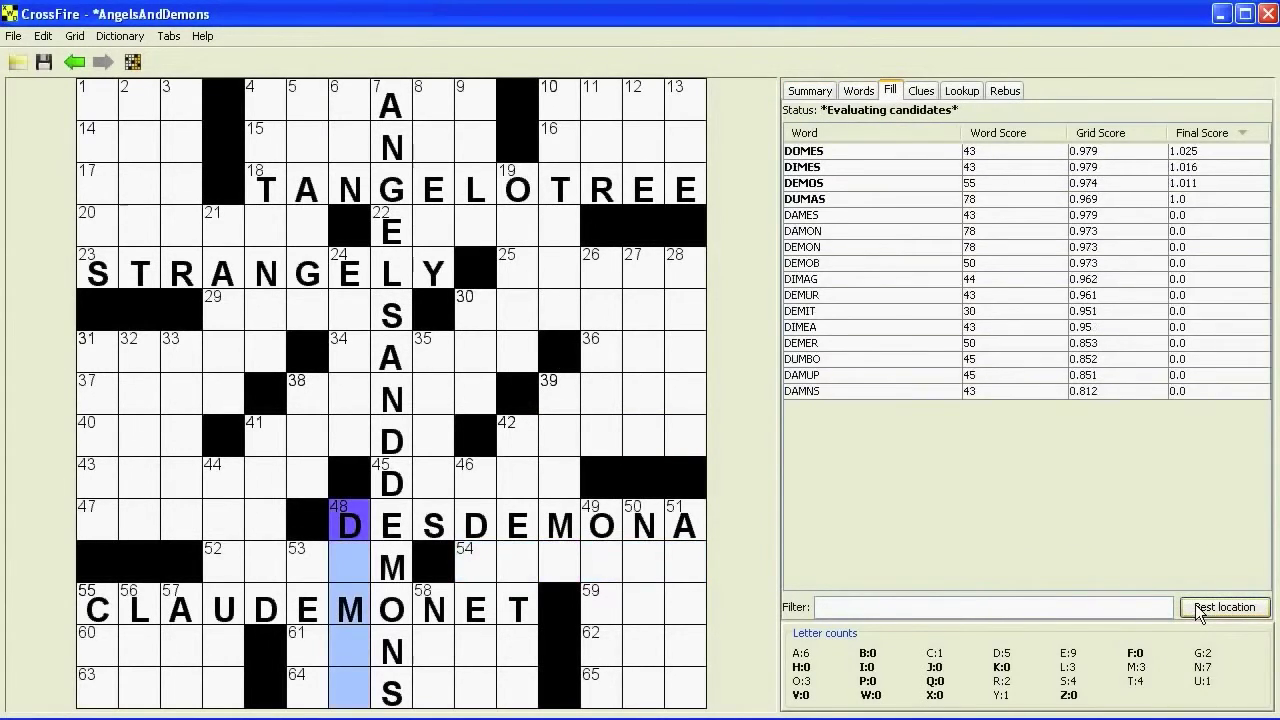
pyautogui.doubleClick(853, 147)
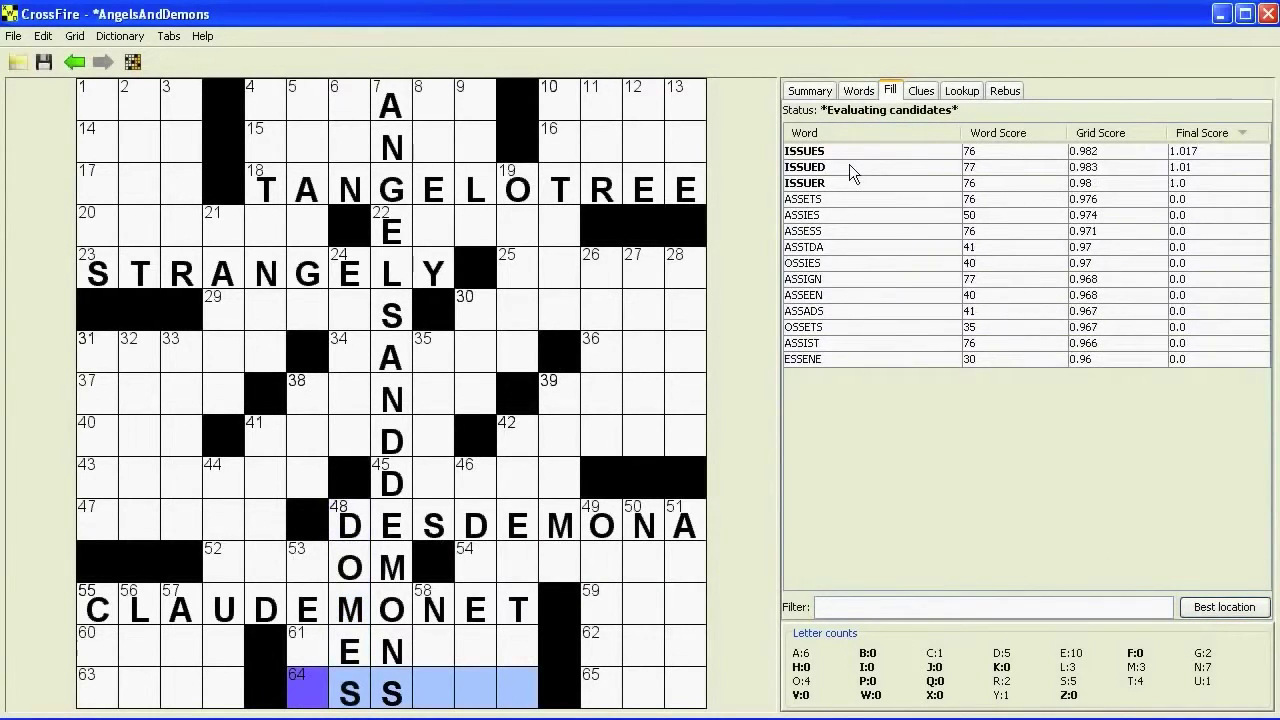
pyautogui.doubleClick(828, 247)
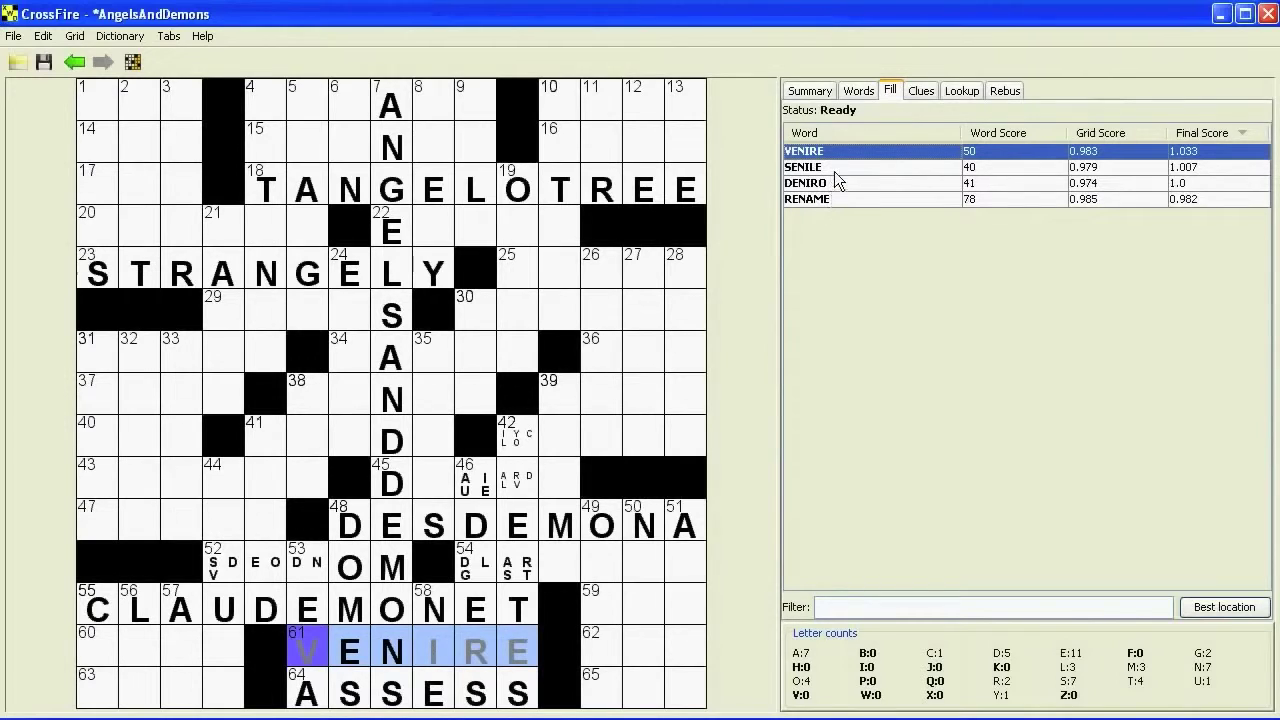
pyautogui.click(836, 170)
pyautogui.doubleClick(835, 170)
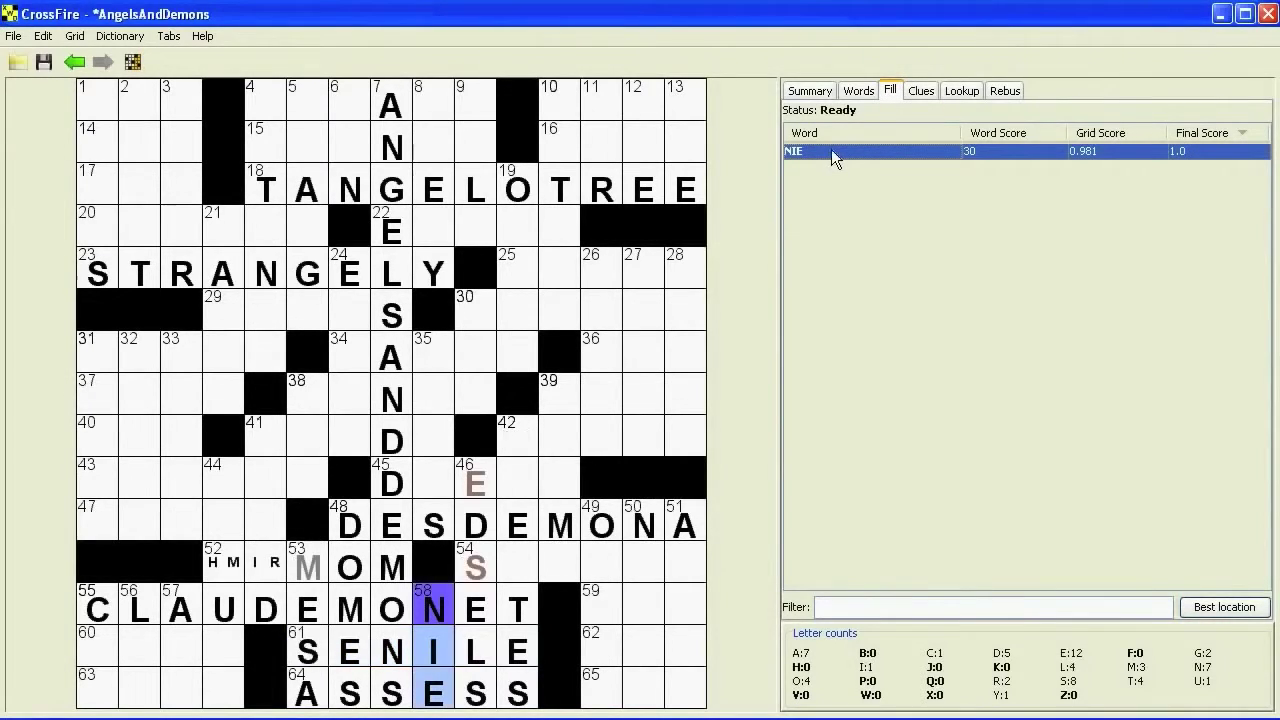
pyautogui.doubleClick(831, 151)
pyautogui.doubleClick(831, 152)
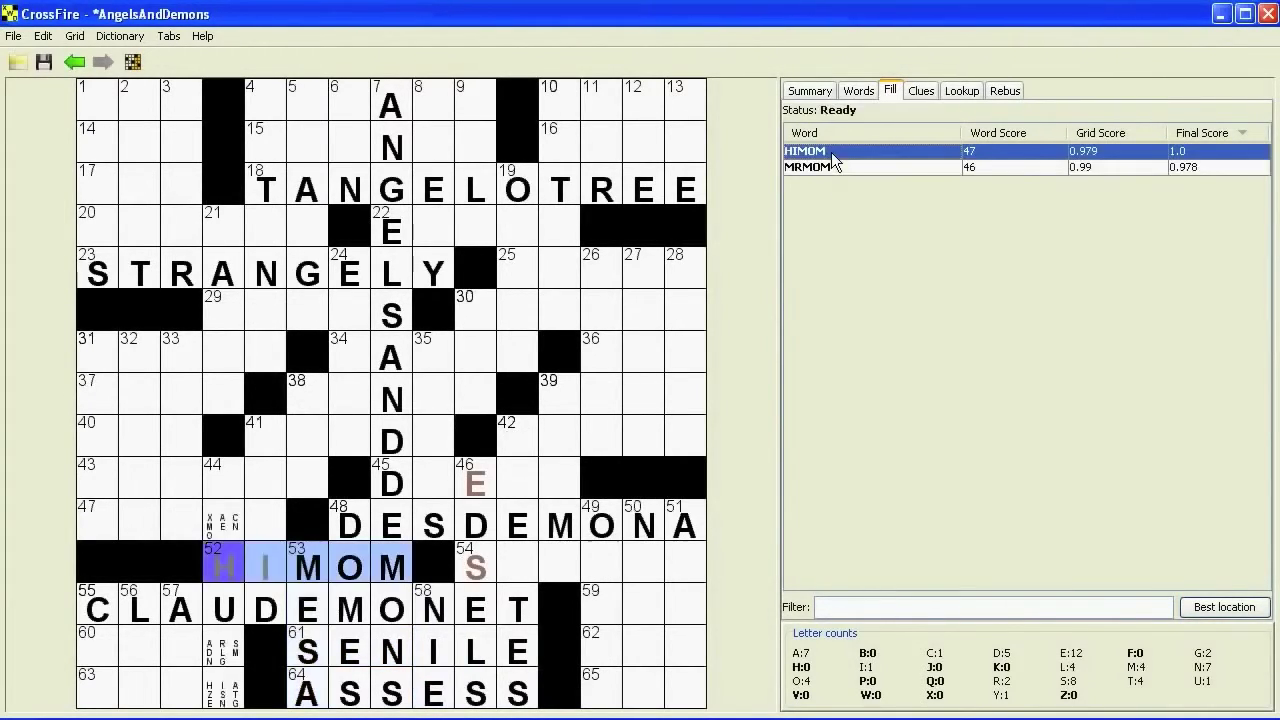
pyautogui.doubleClick(832, 153)
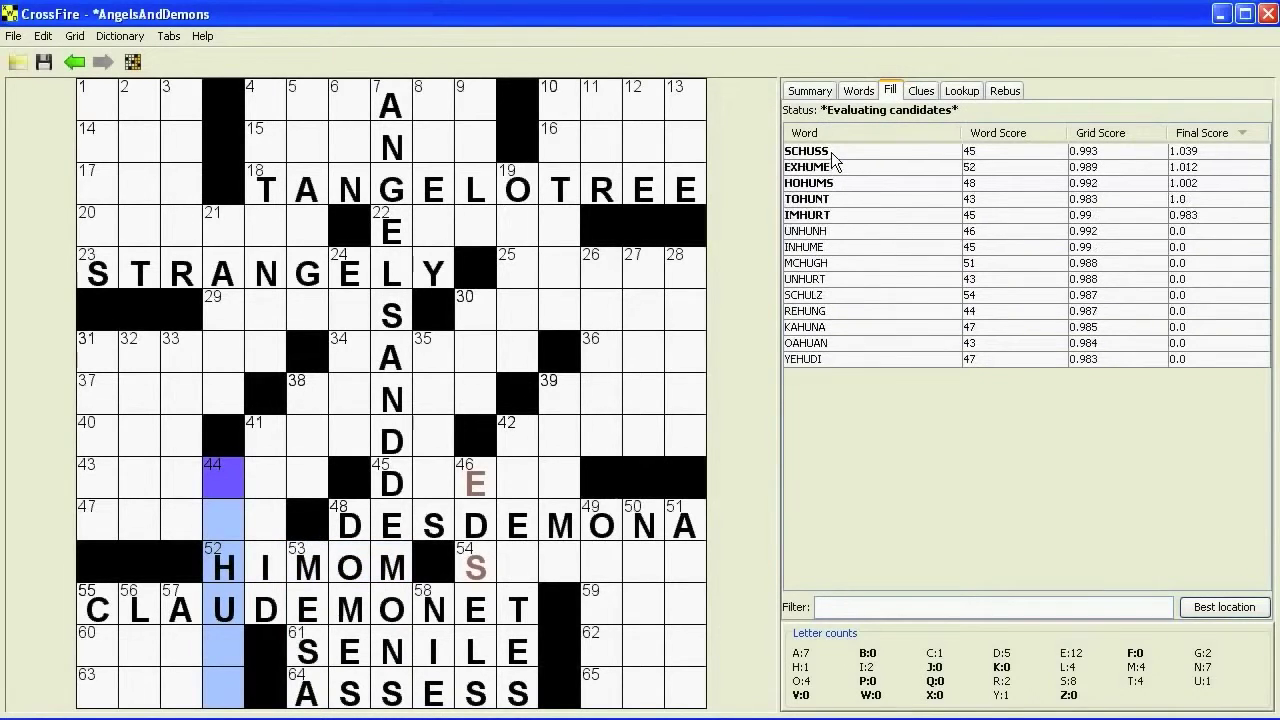
pyautogui.doubleClick(831, 152)
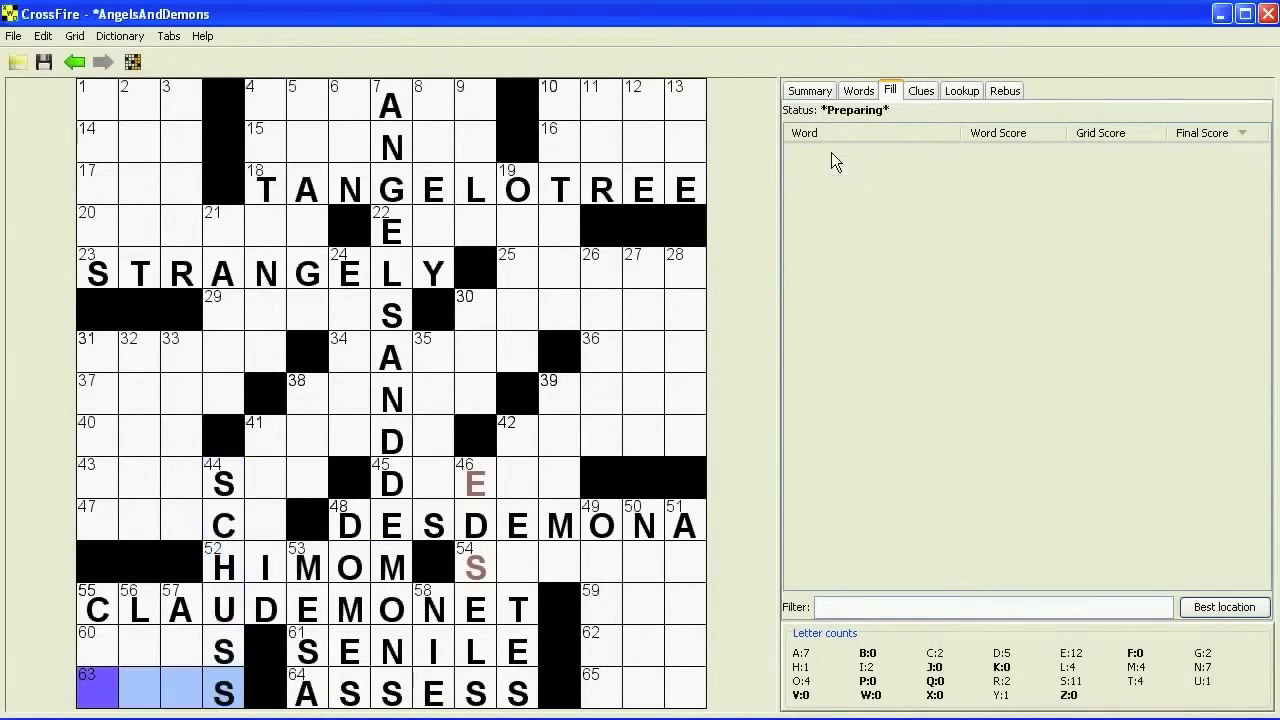
pyautogui.doubleClick(831, 152)
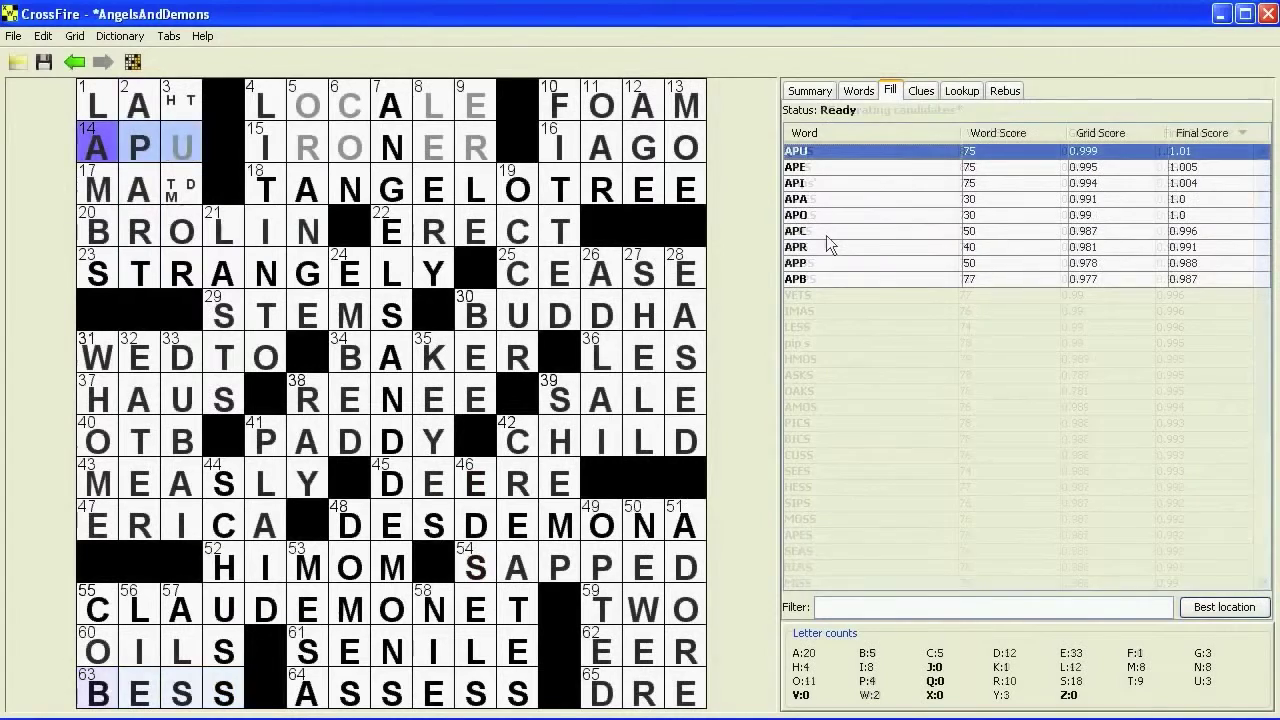
# - Enter TENOR in 3-Down, then fill ORANGE in 5-Down and LEERY in 8-Down
pyautogui.click(173, 104)
pyautogui.click(173, 104)
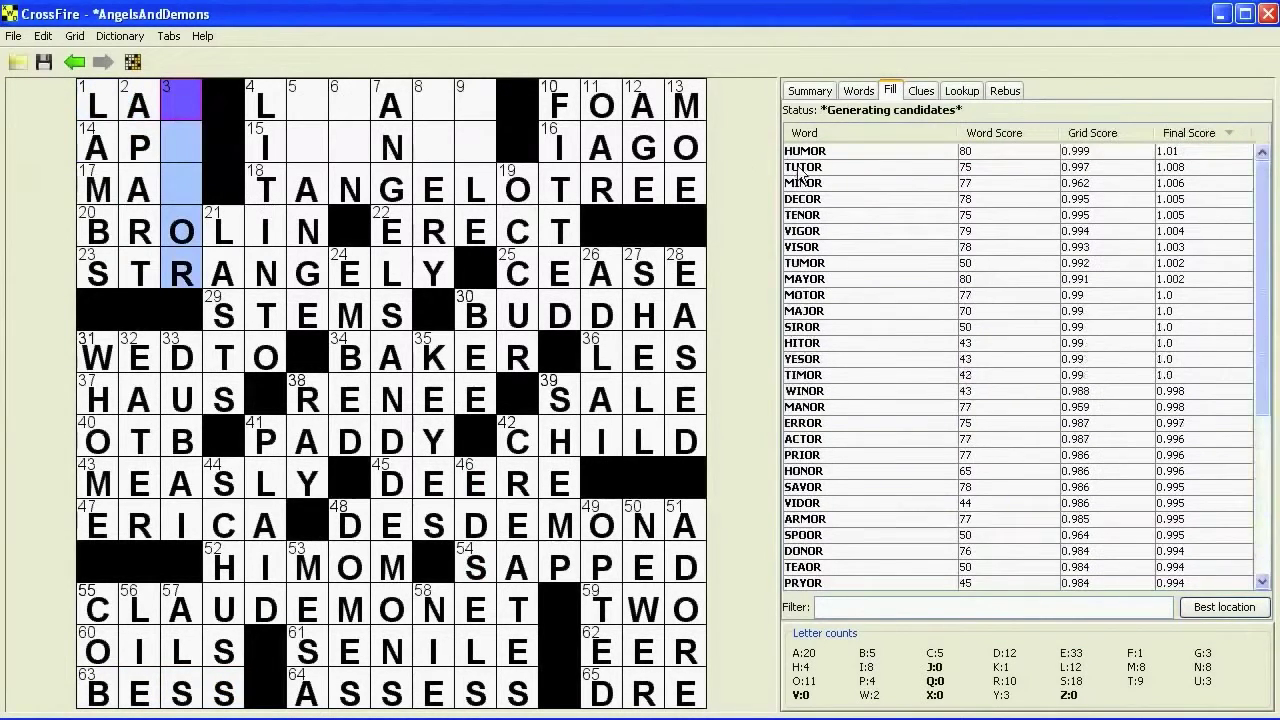
pyautogui.write('ten')
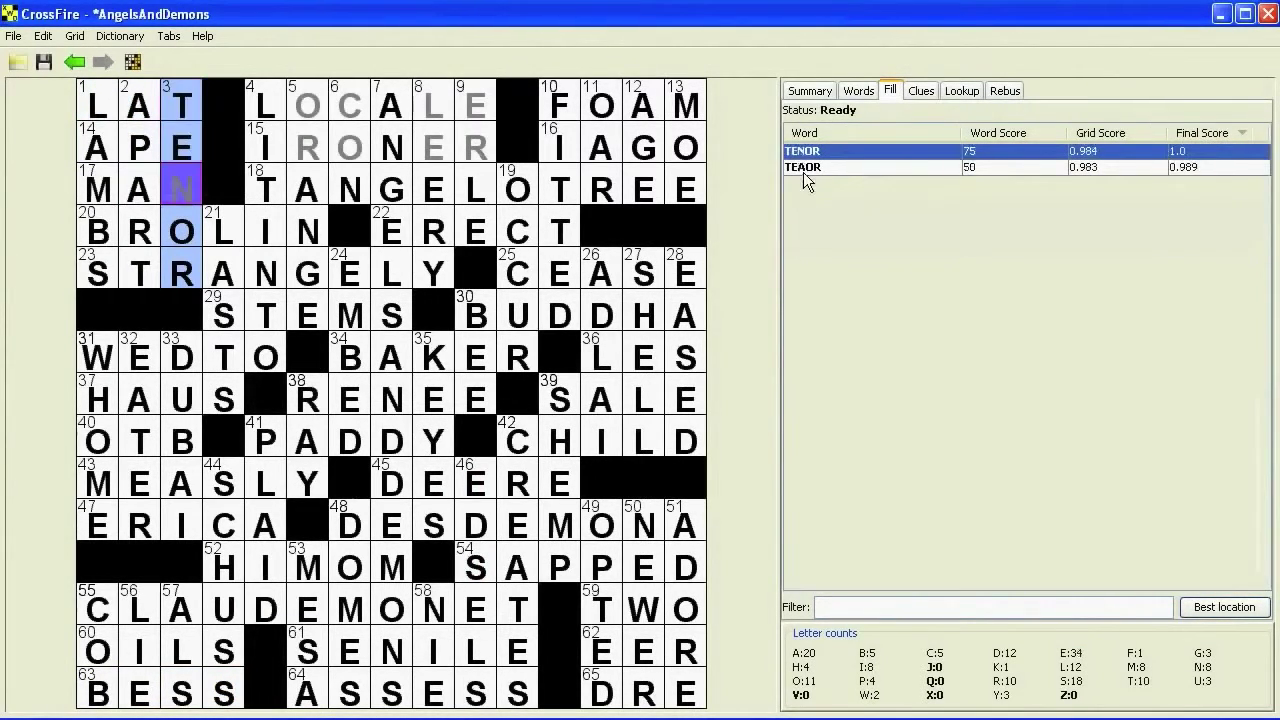
pyautogui.click(1224, 607)
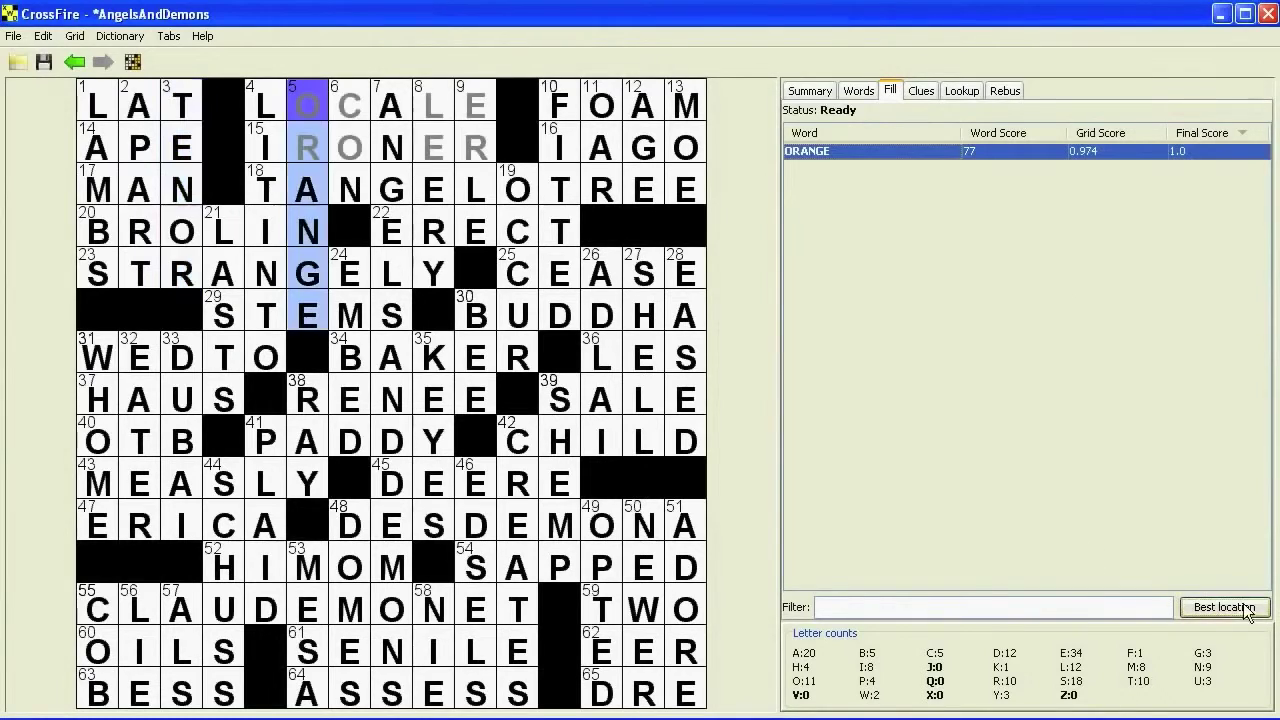
pyautogui.doubleClick(853, 157)
pyautogui.doubleClick(846, 150)
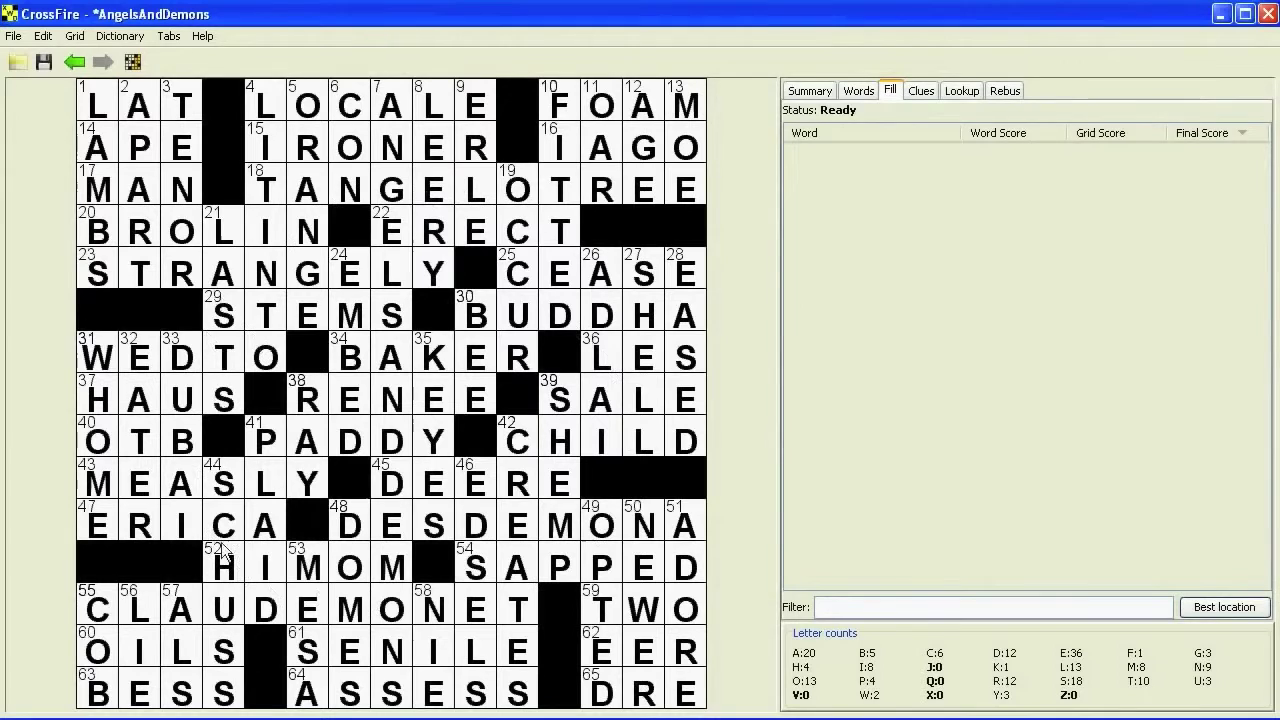
# - List the 76 unclued words, view database suggestions for 1-Across LAT, then collapse them
pyautogui.click(921, 92)
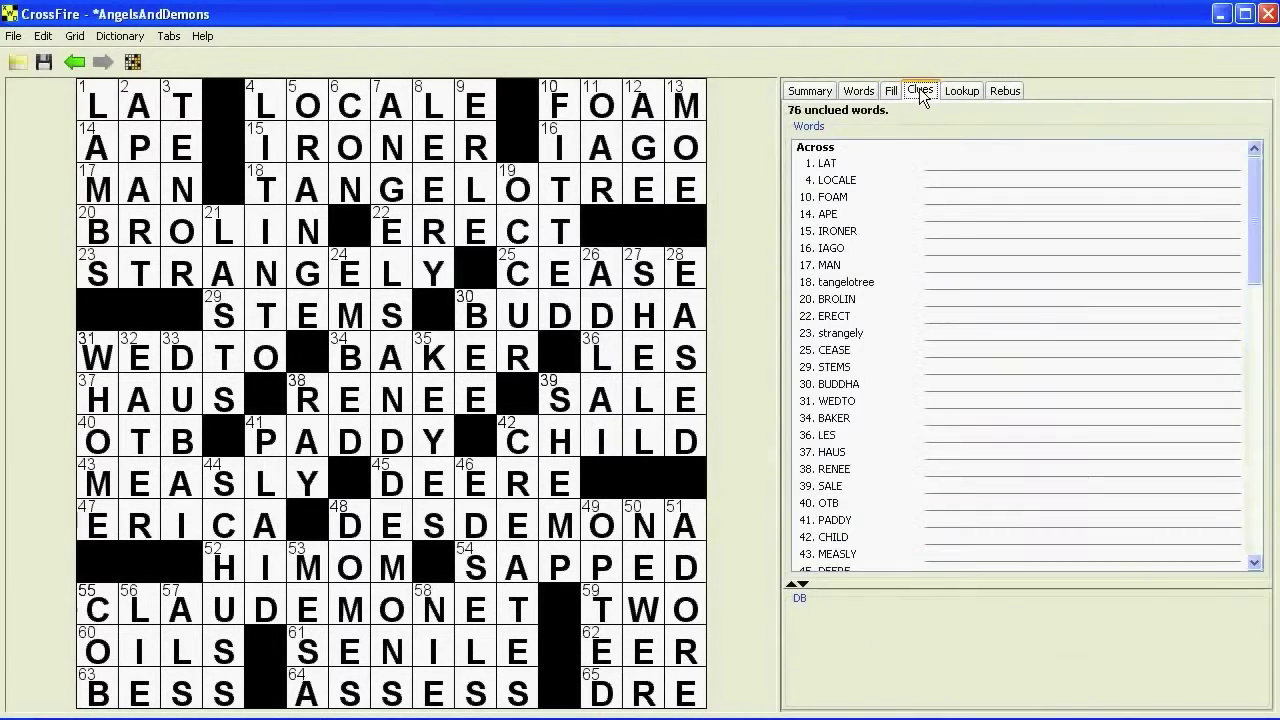
pyautogui.click(931, 162)
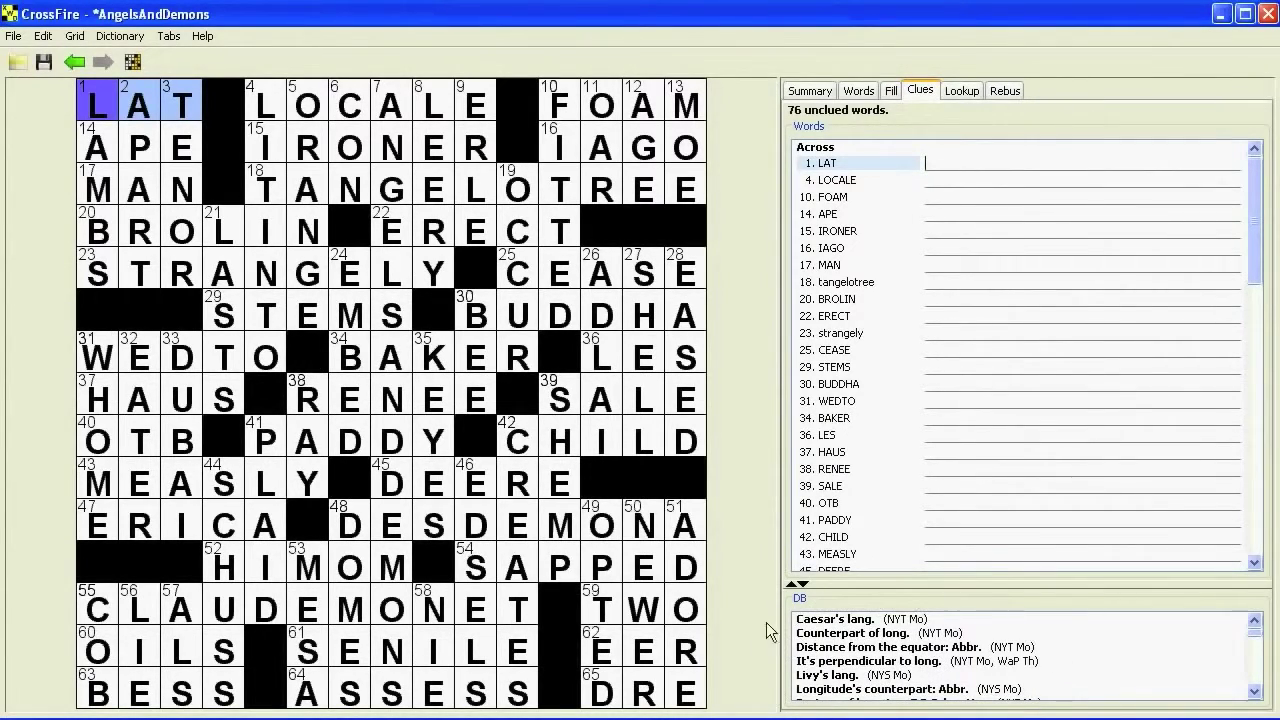
pyautogui.click(803, 585)
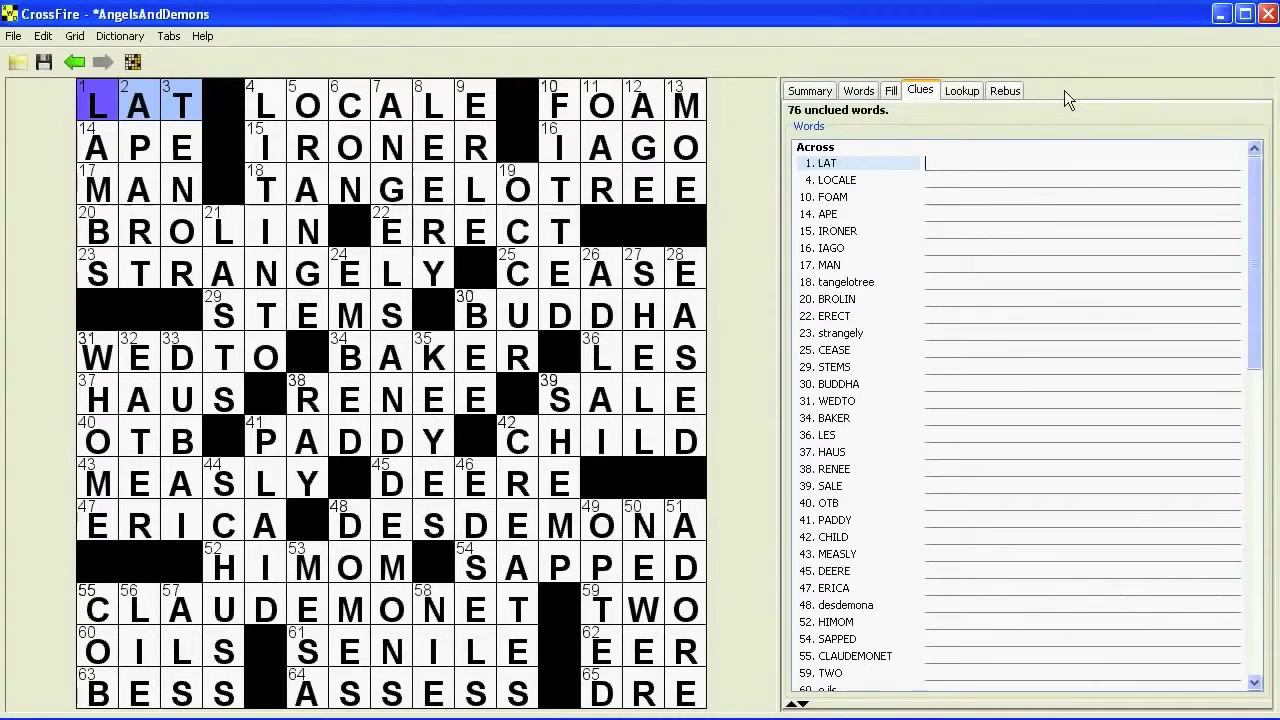
# - Write clues for LAT ('Back muscle, briefly'), LOCALE ('Place'), FOAM, APE and IRONER
pyautogui.write('Back muscle, brifel')
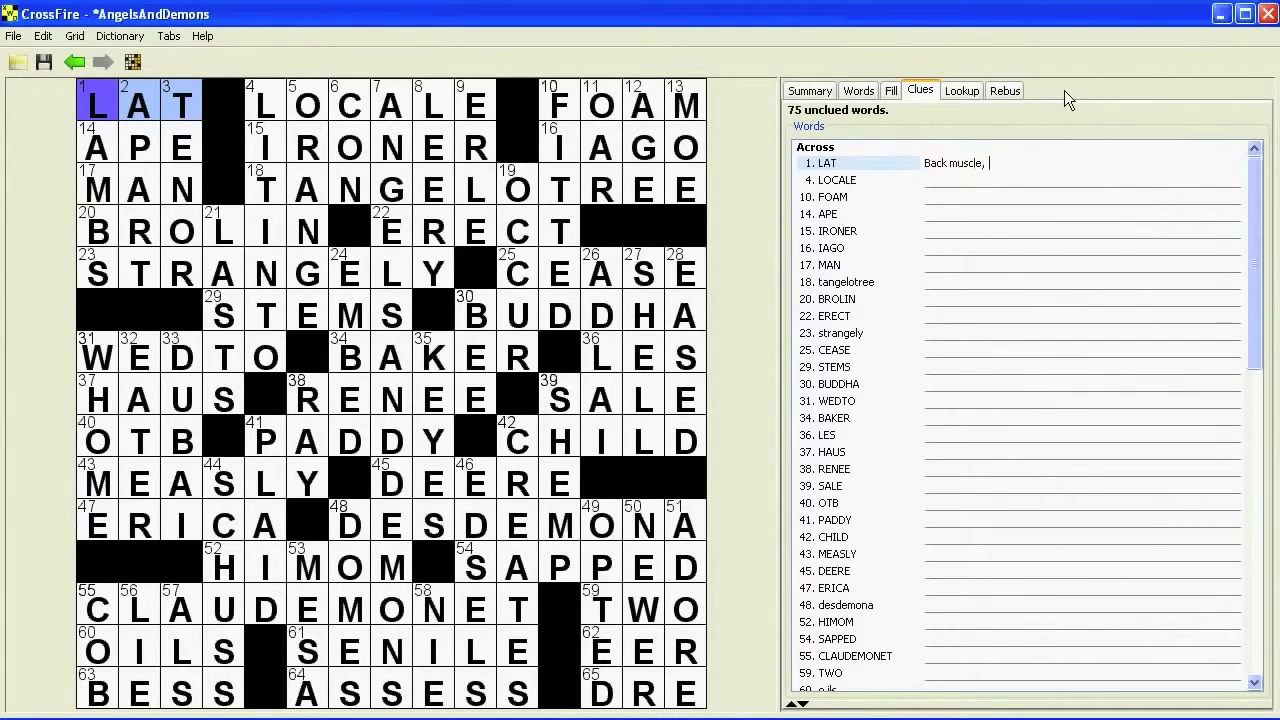
pyautogui.press('BackSpace')
pyautogui.press('BackSpace')
pyautogui.press('BackSpace')
pyautogui.write('efly,')
pyautogui.press('BackSpace')
pyautogui.press('Return')
pyautogui.write('Place')
pyautogui.press('Return')
pyautogui.write("It's se")
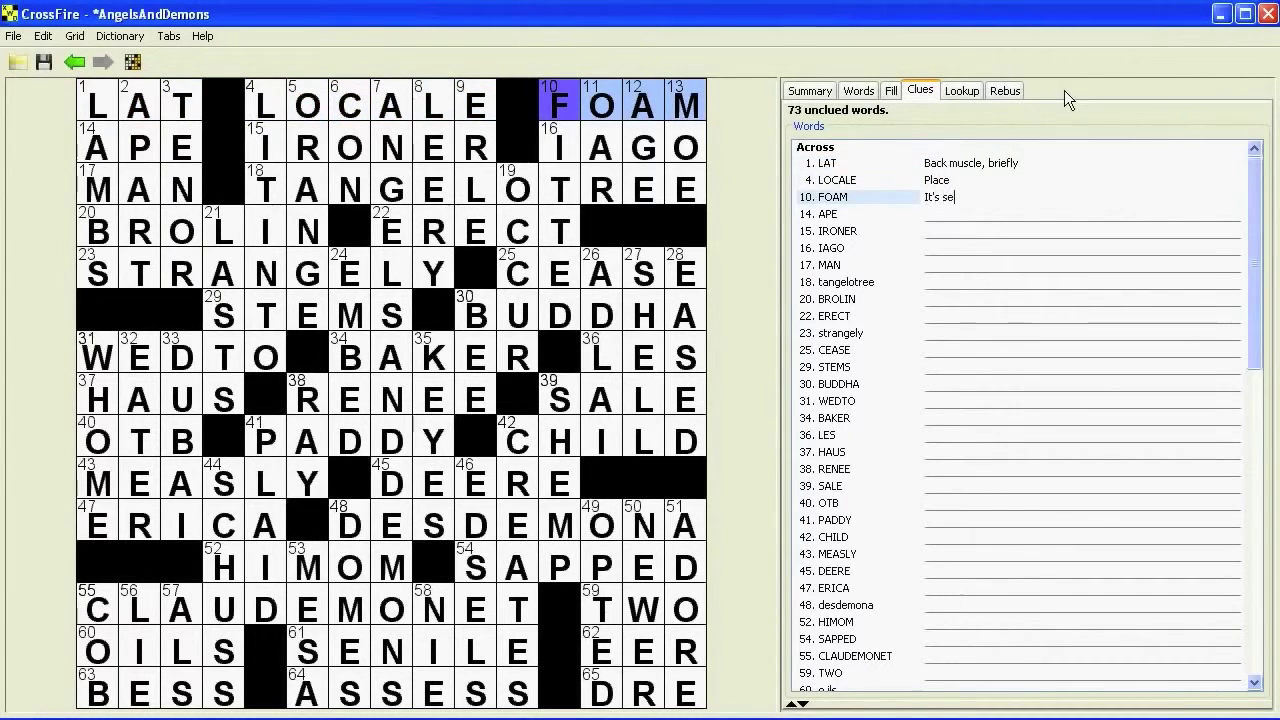
pyautogui.write('en on the rapids .')
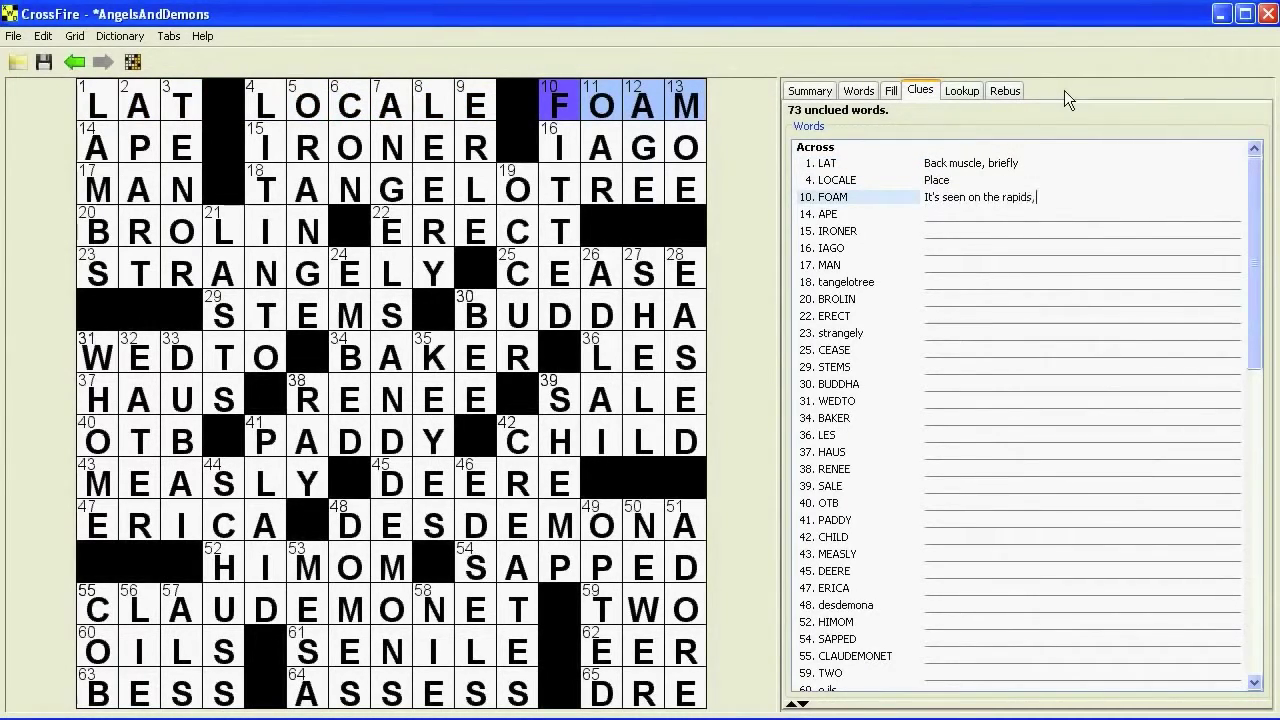
pyautogui.write('.. or on the rabid')
pyautogui.press('Return')
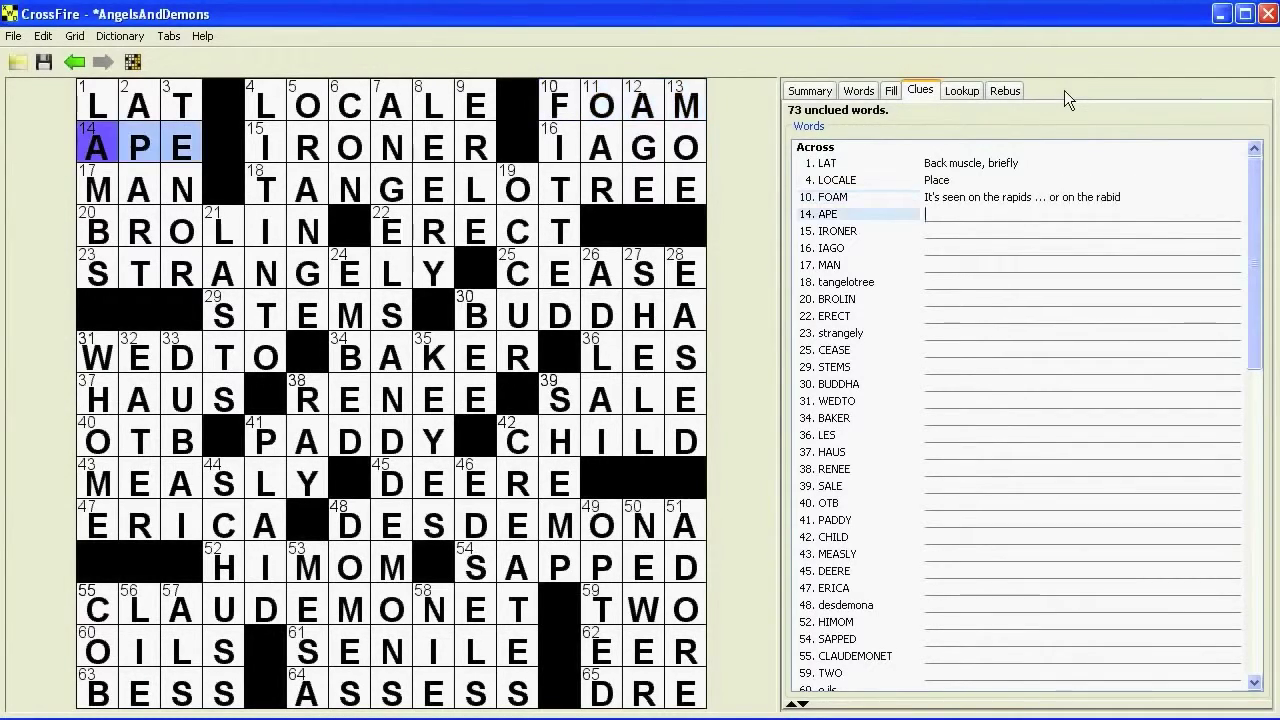
pyautogui.write('You\'re a "great" one')
pyautogui.press('Return')
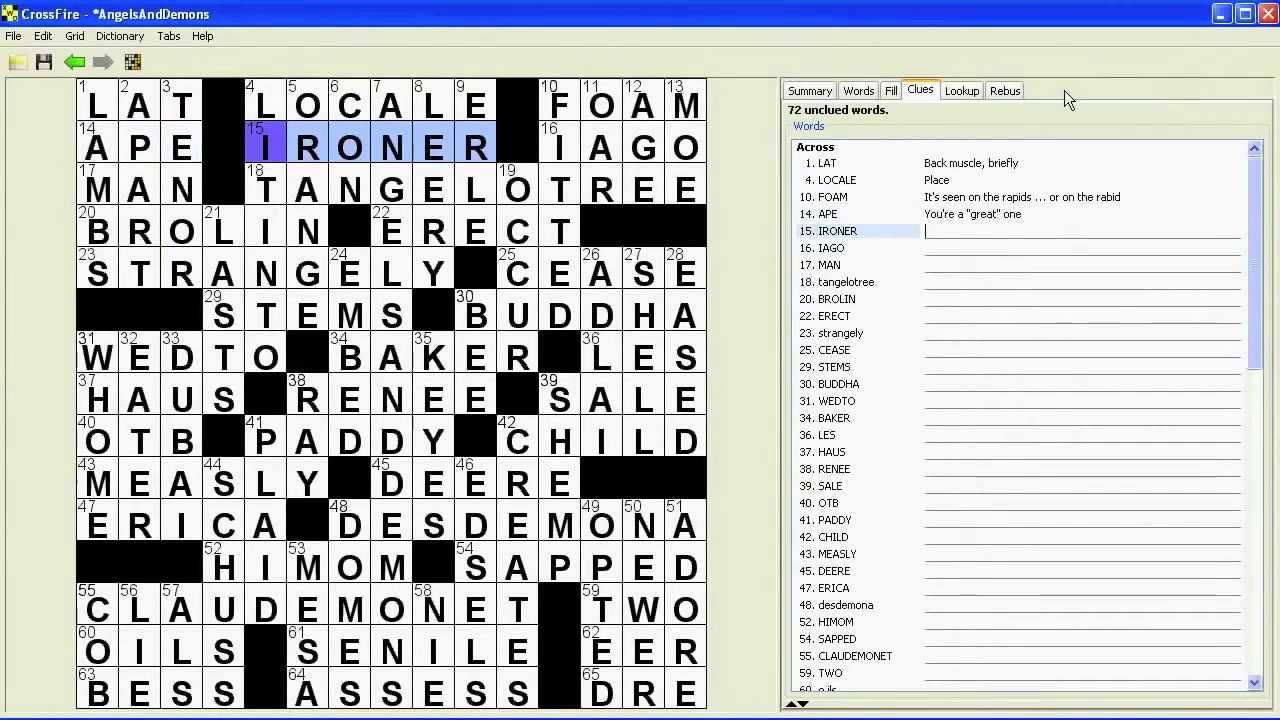
pyautogui.write('One with pressing work?')
pyautogui.press('Return')
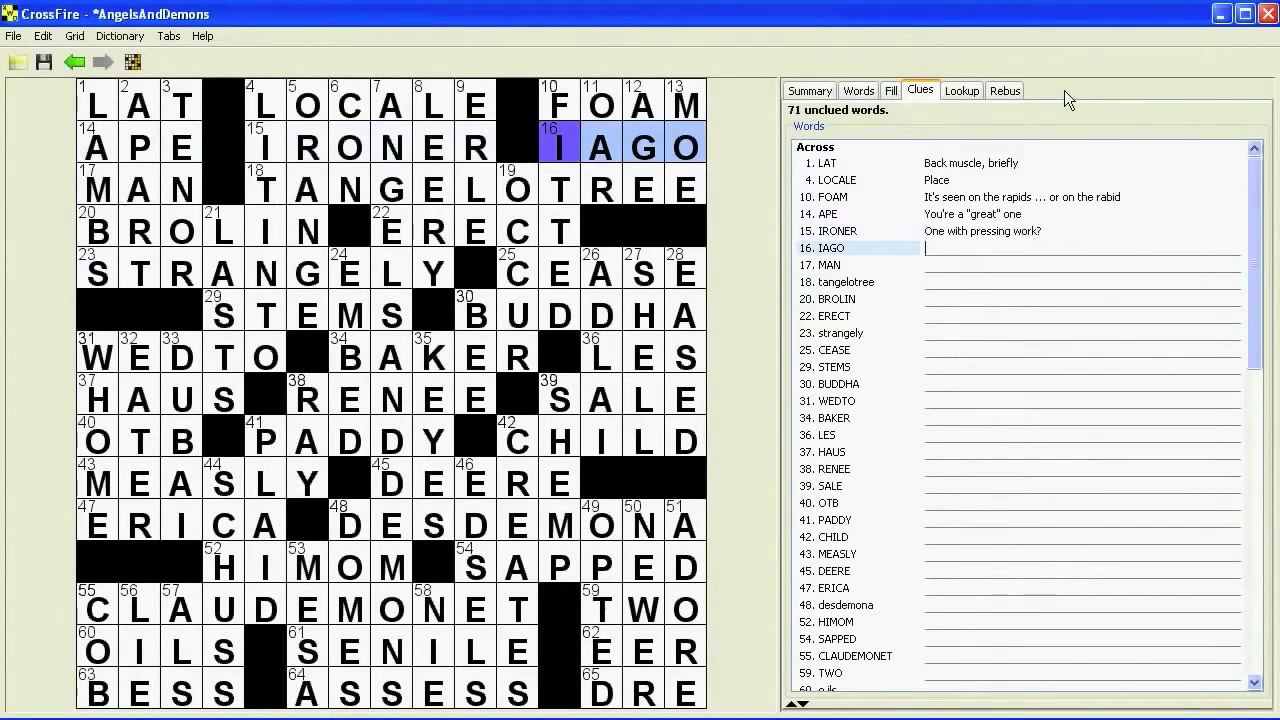
# - Clue IAGO, MAN, TANGELOTREE ('Certain hybrid manufacturer?'), BROLIN ('Bush portrayer'), ERECT and STRANGELY
pyautogui.write('Venetian ')
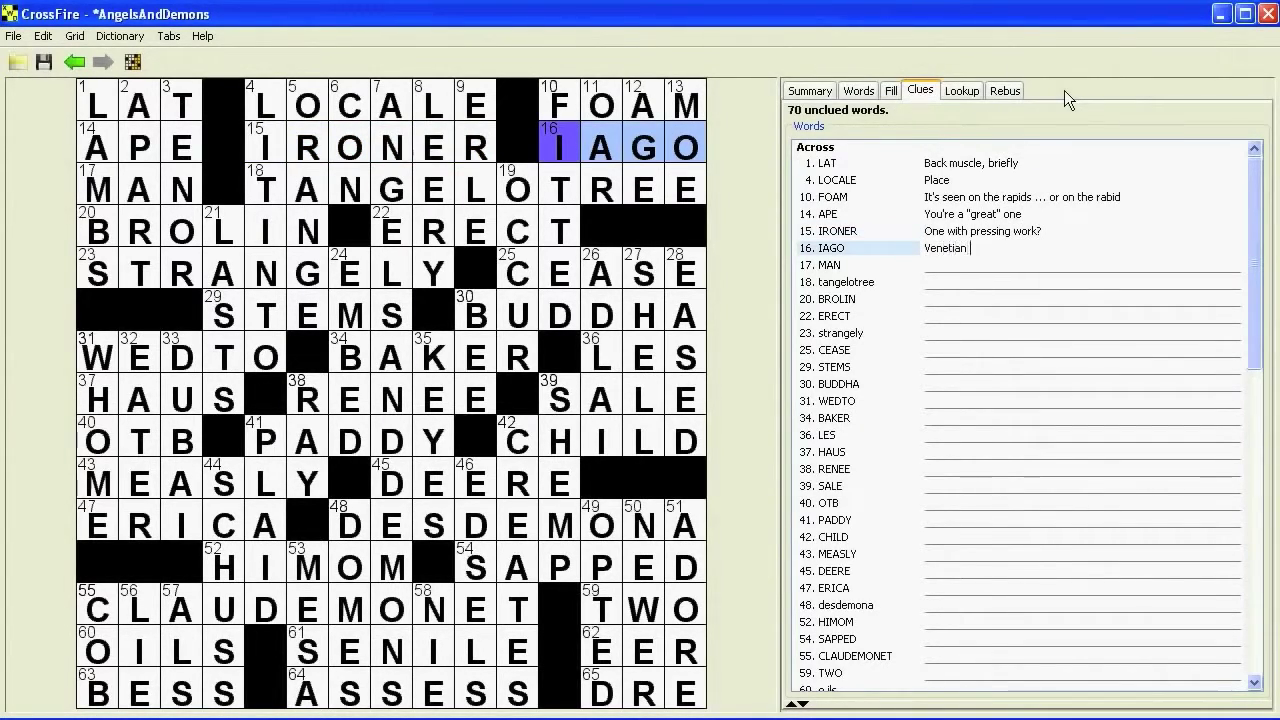
pyautogui.write('of fiction')
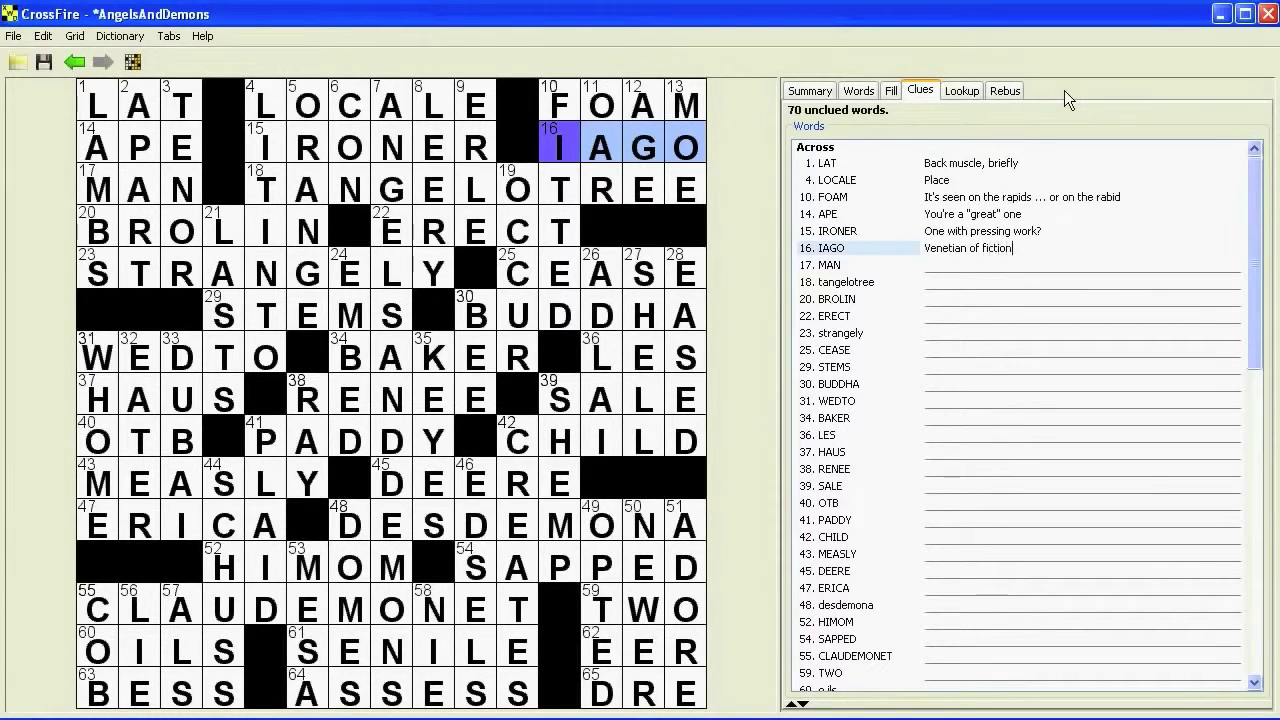
pyautogui.press('Return')
pyautogui.write('"Holy cow!"')
pyautogui.press('Return')
pyautogui.write('Certain hybrid manufacturer?')
pyautogui.press('Return')
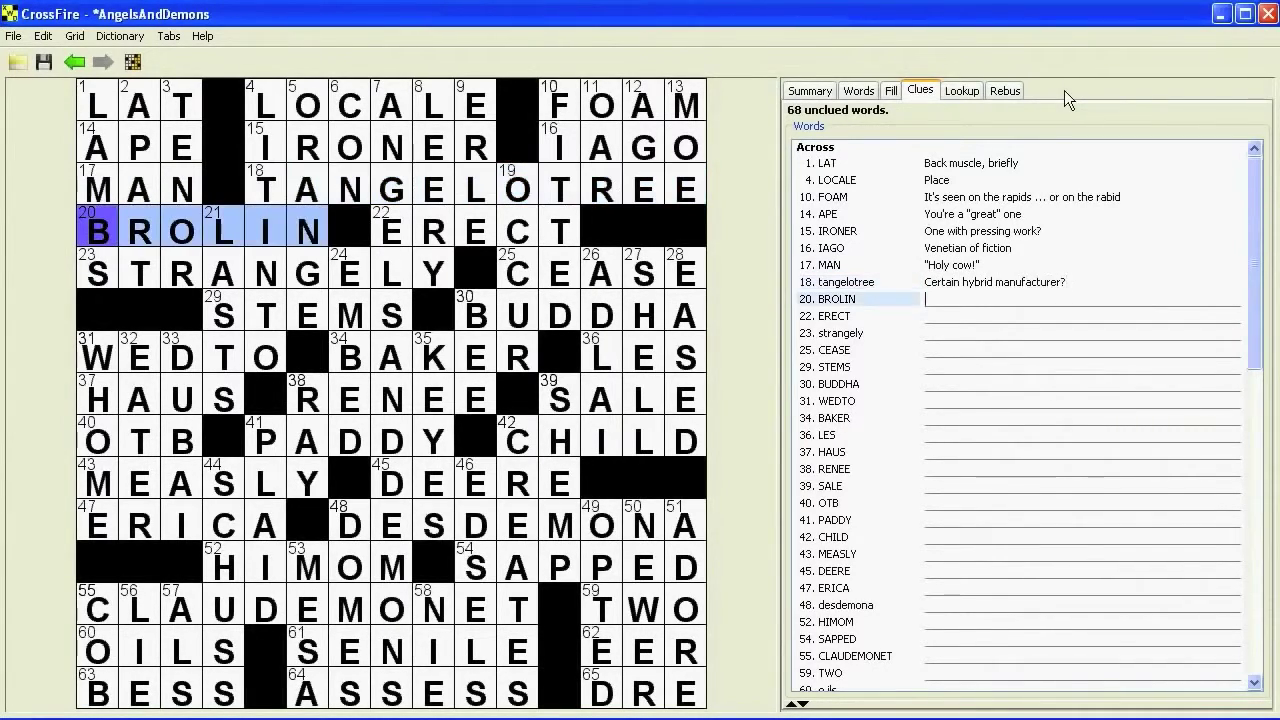
pyautogui.write('B')
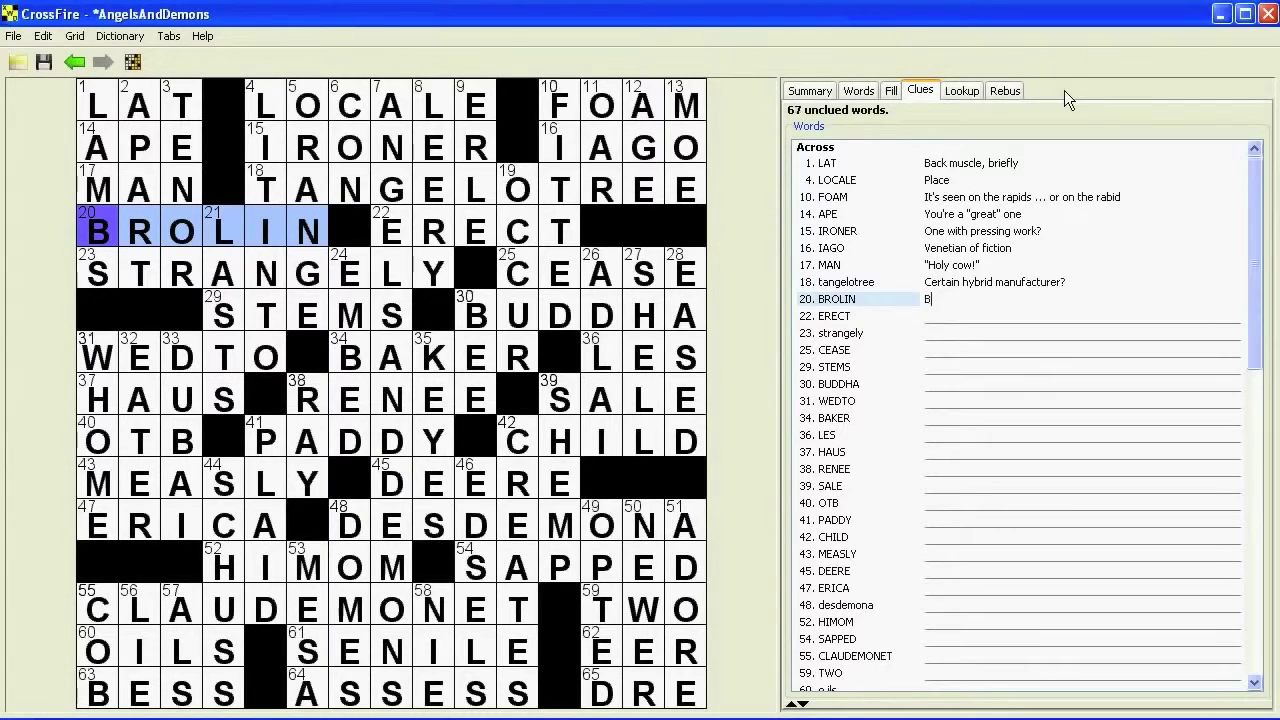
pyautogui.write('ush portrayer')
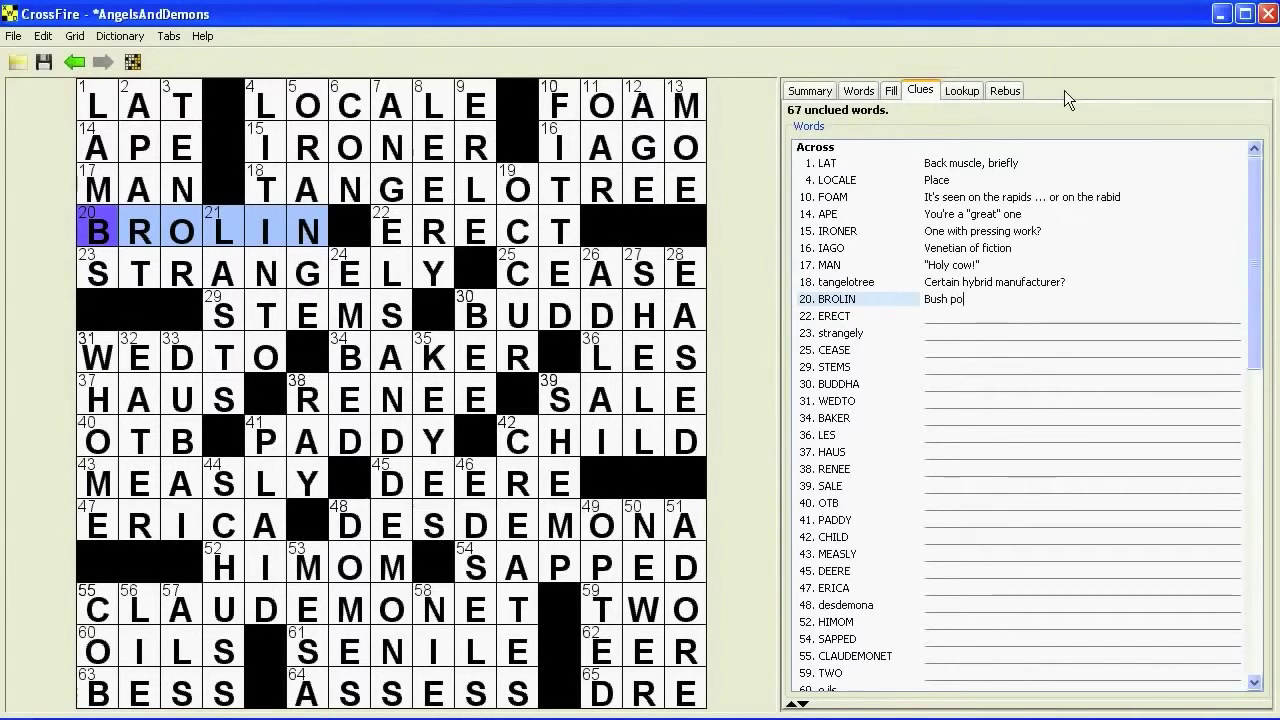
pyautogui.press('Return')
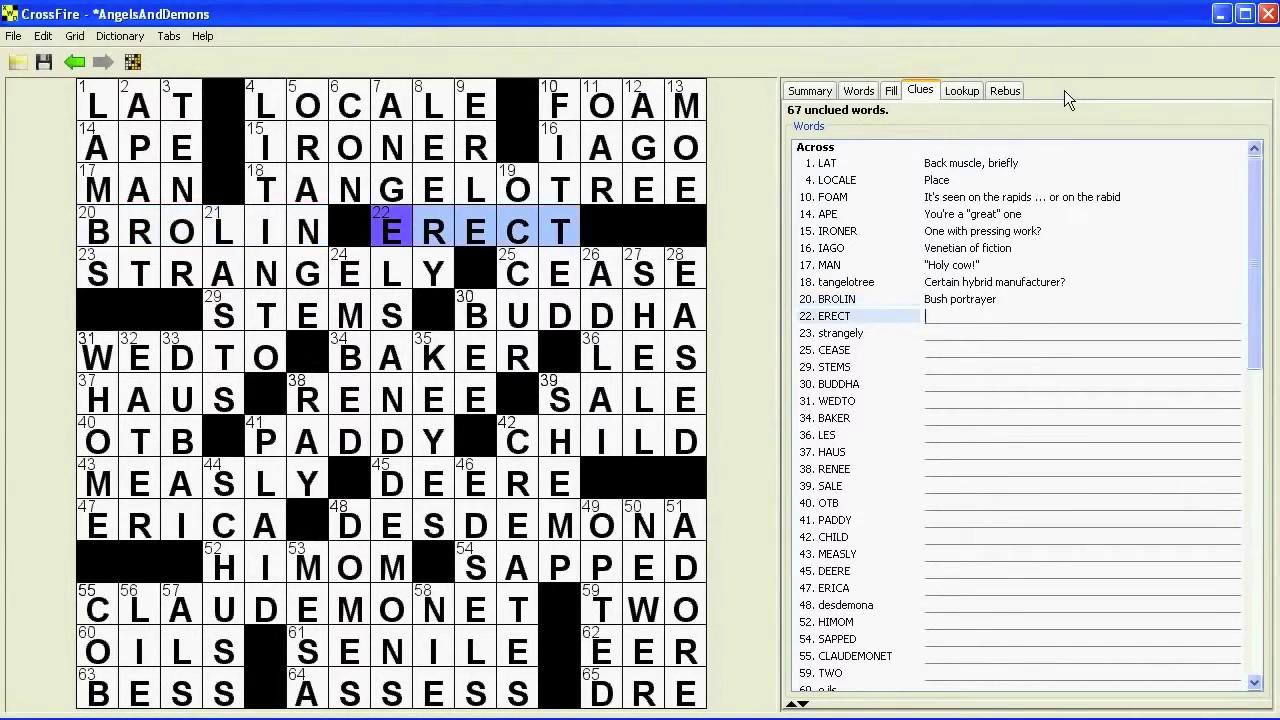
pyautogui.write('Throw up')
pyautogui.press('Return')
pyautogui.write('"I')
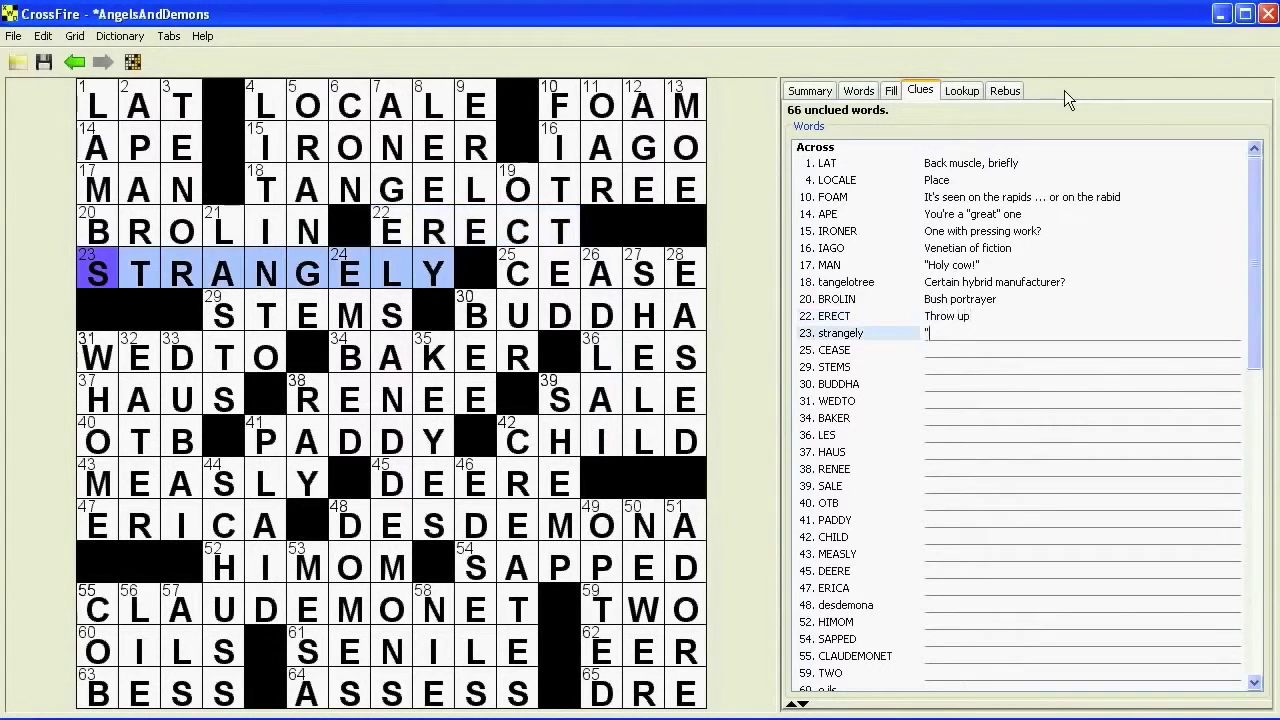
pyautogui.write("t's odd, but ")
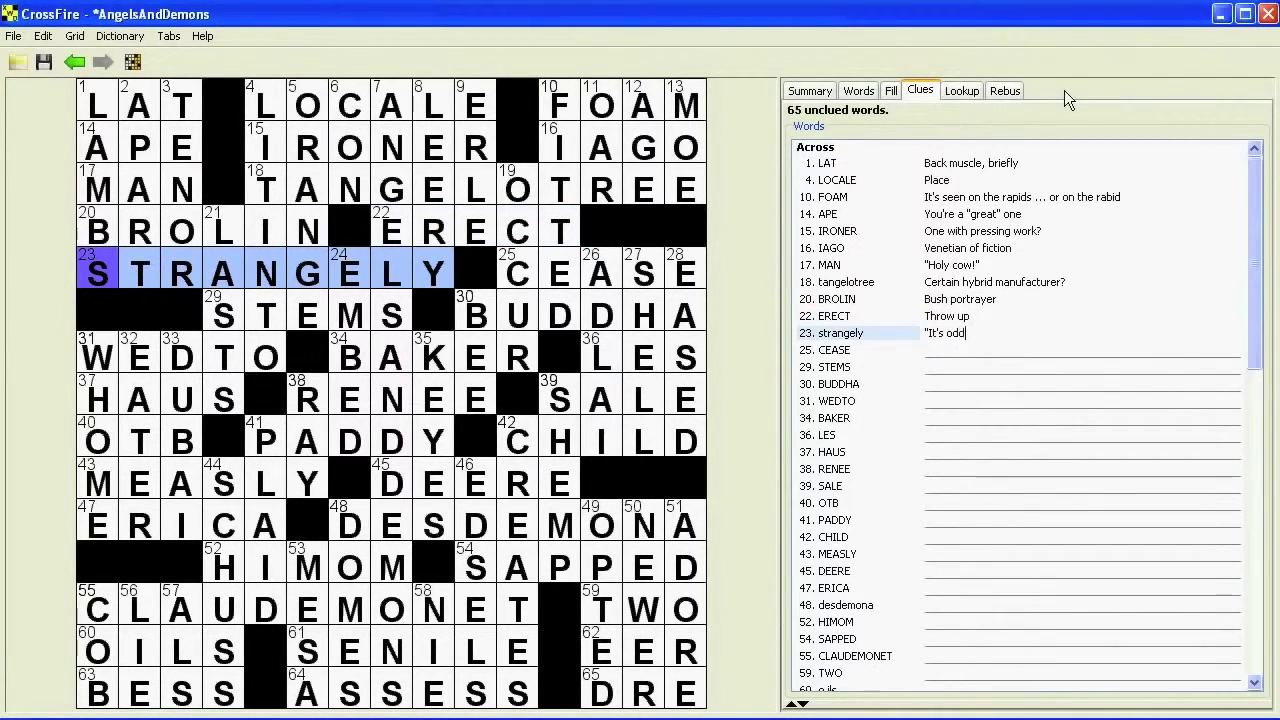
pyautogui.write('...')
pyautogui.press('Return')
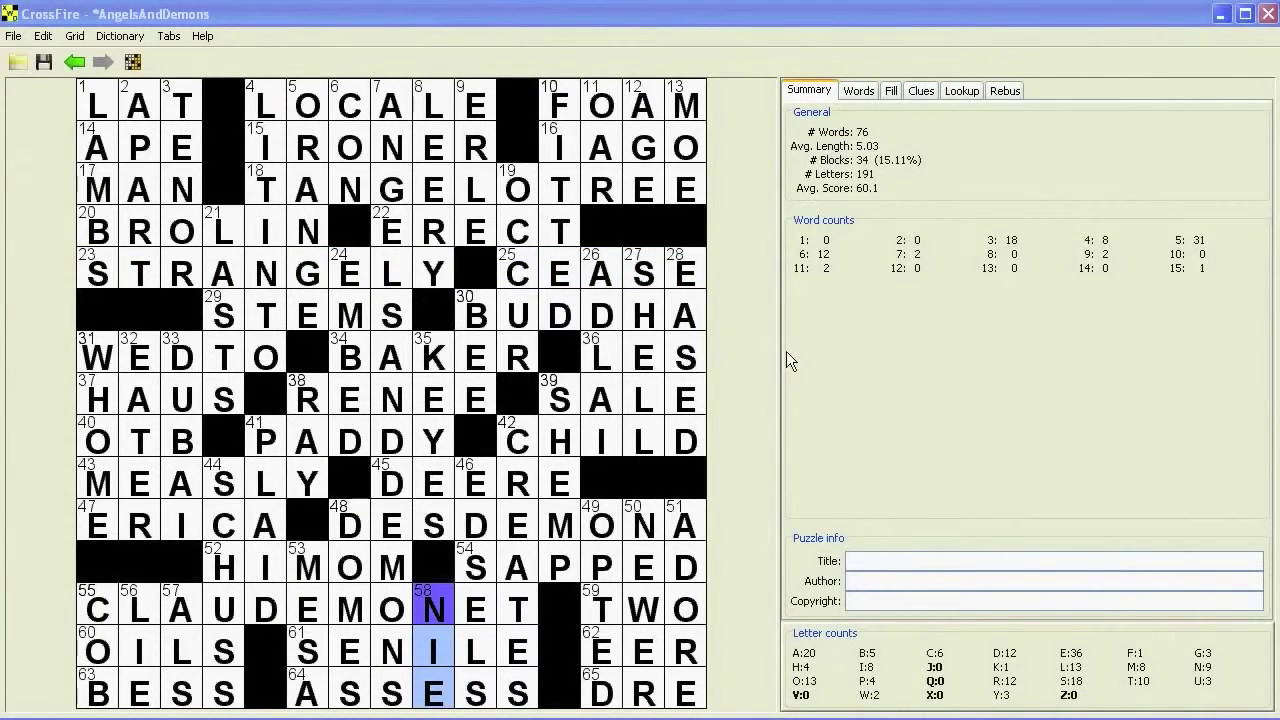
# - Set the title to 'Langdon Calling', enter the author's name, and set copyright to 2010
pyautogui.click(868, 561)
pyautogui.write('Langdon Calling')
pyautogui.press('Tab')
pyautogui.write('Alex B')
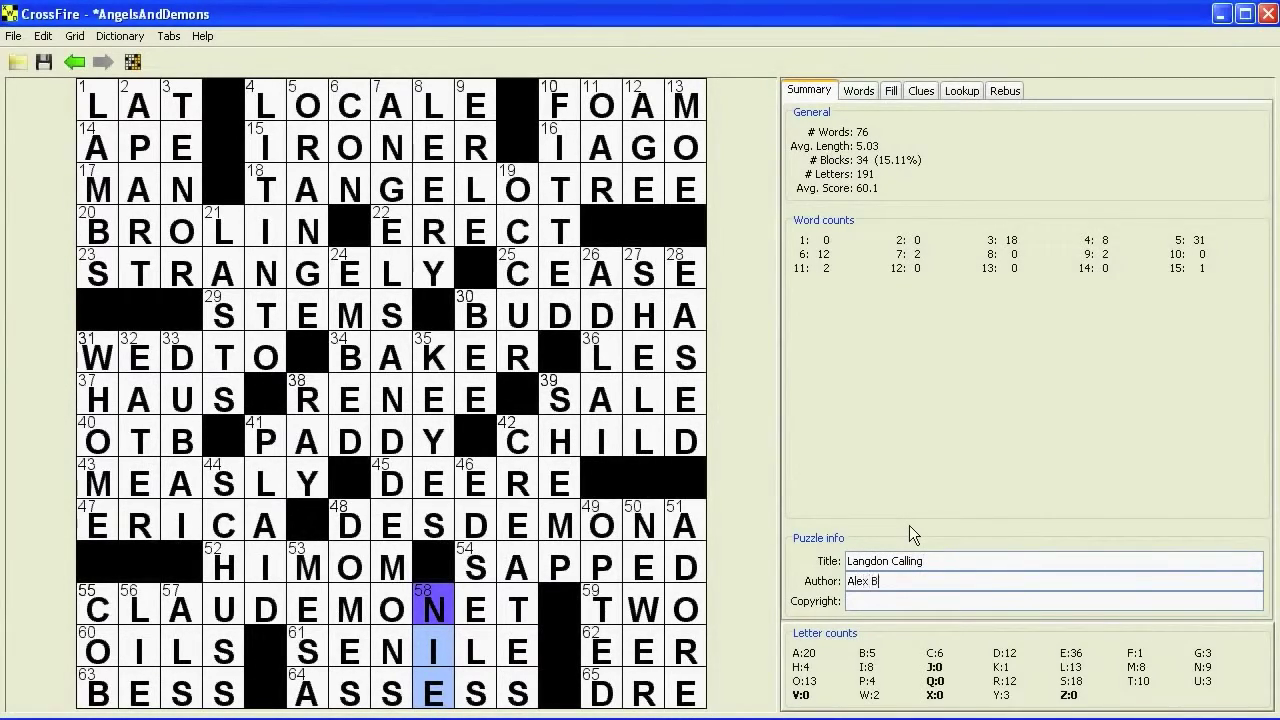
pyautogui.write('oisvert')
pyautogui.press('Tab')
pyautogui.write('2010')
pyautogui.click(13, 37)
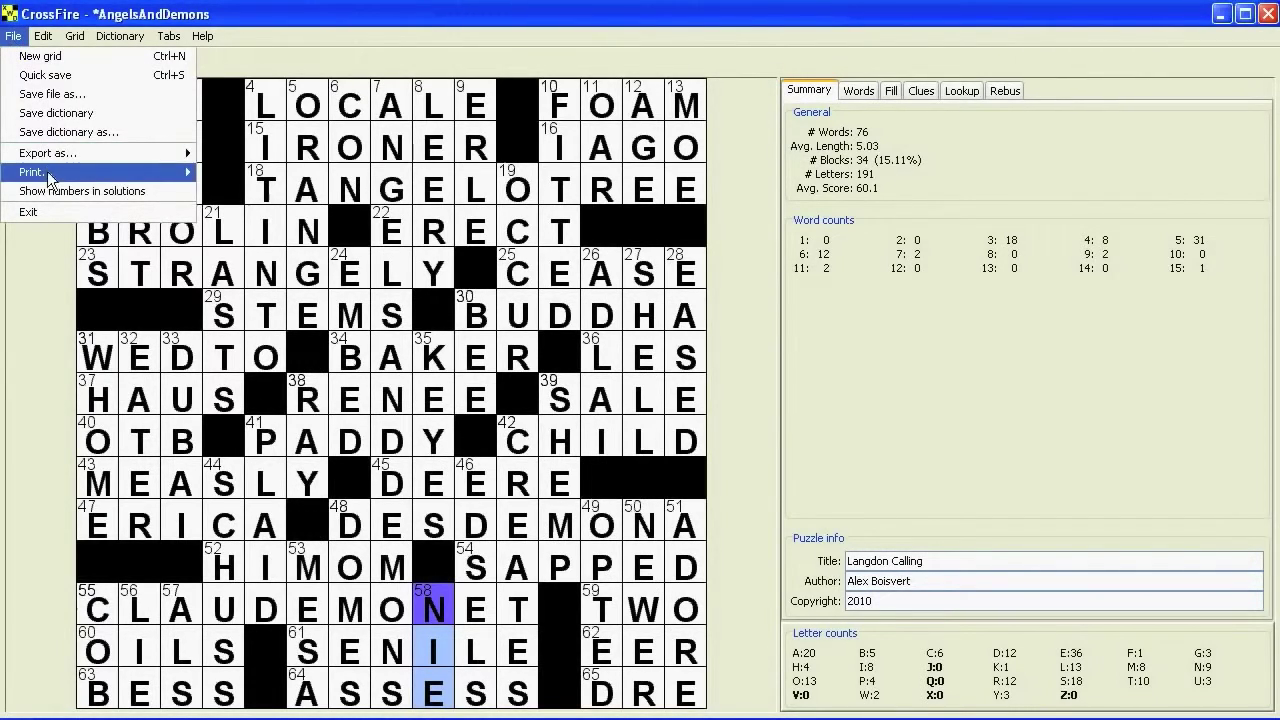
# - Print the puzzle as an NYT submission, accepting the prefilled postal and e-mail address
pyautogui.moveTo(47, 172)
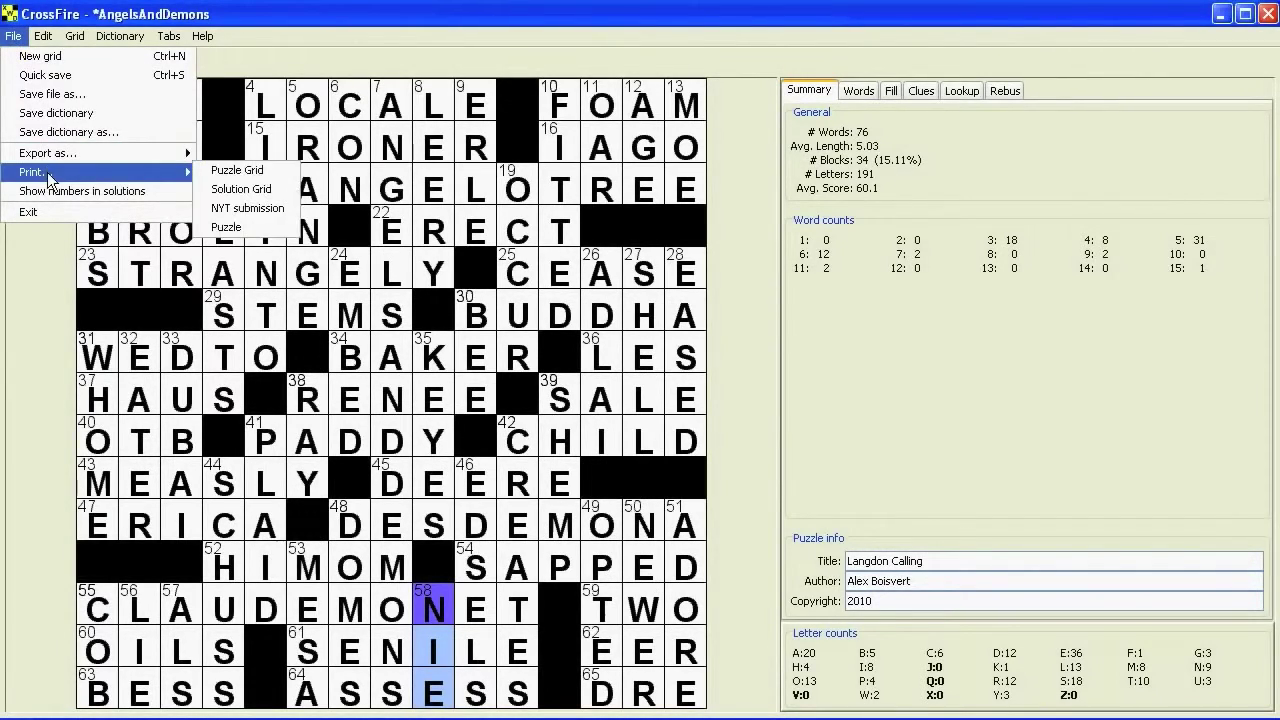
pyautogui.click(263, 206)
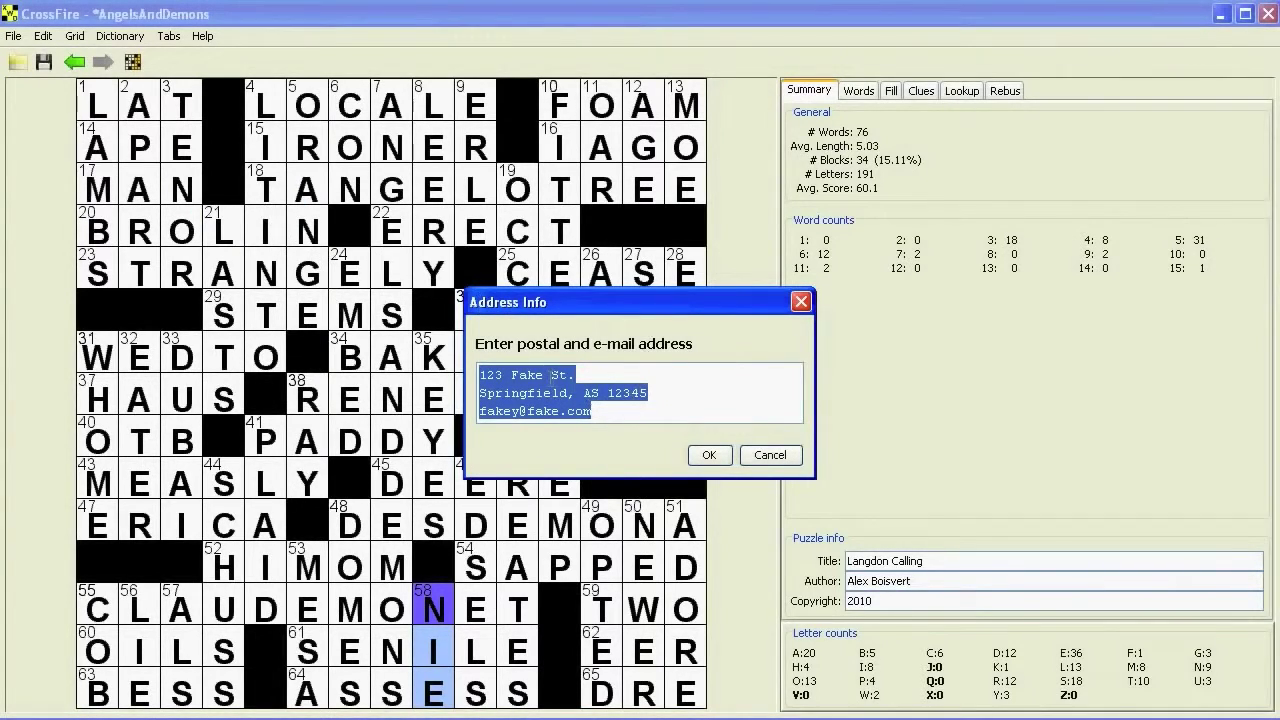
pyautogui.click(709, 455)
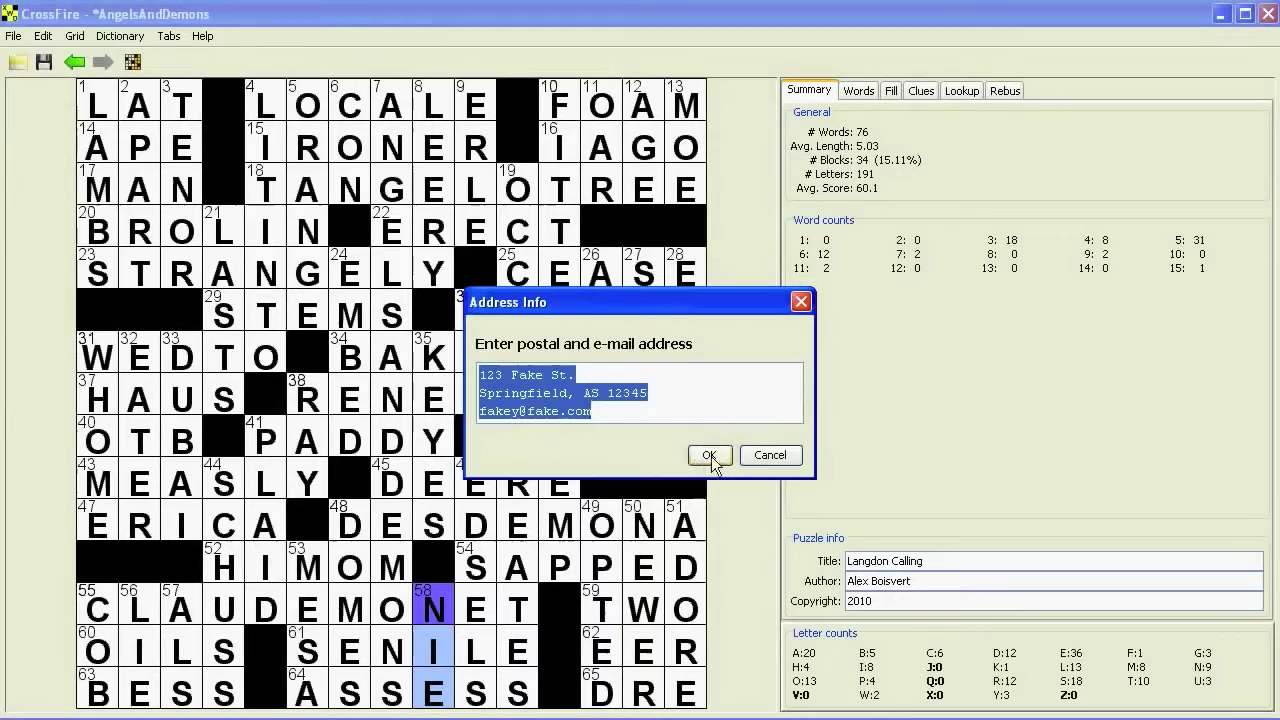